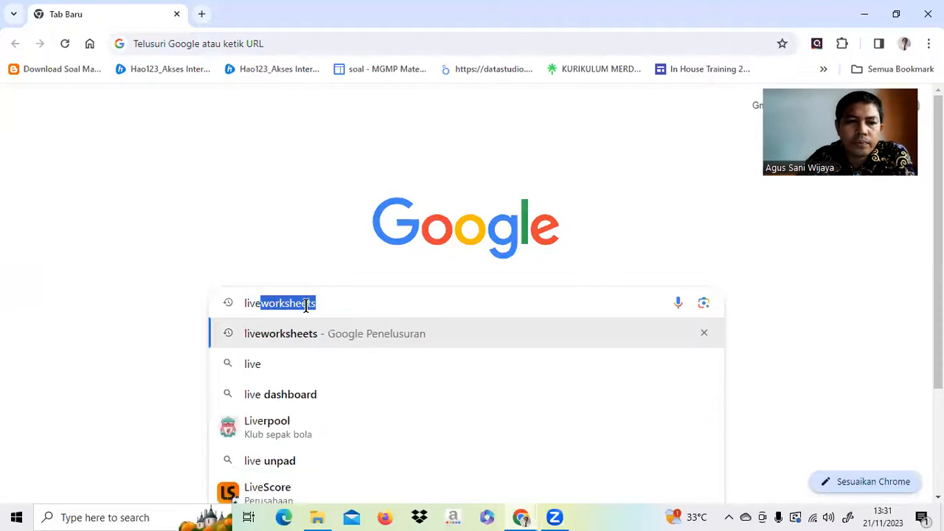
Run the Google search for 'liveworksheets'.
{"action": "key", "text": "Return"}
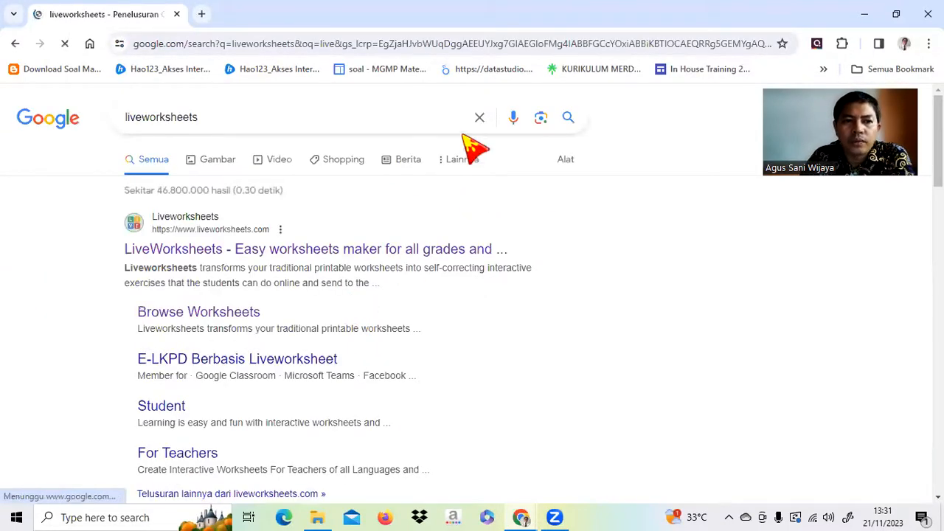
Open the LiveWorksheets site from the results and go to its Browse Worksheets page.
{"action": "left_click", "coordinate": [224, 258]}
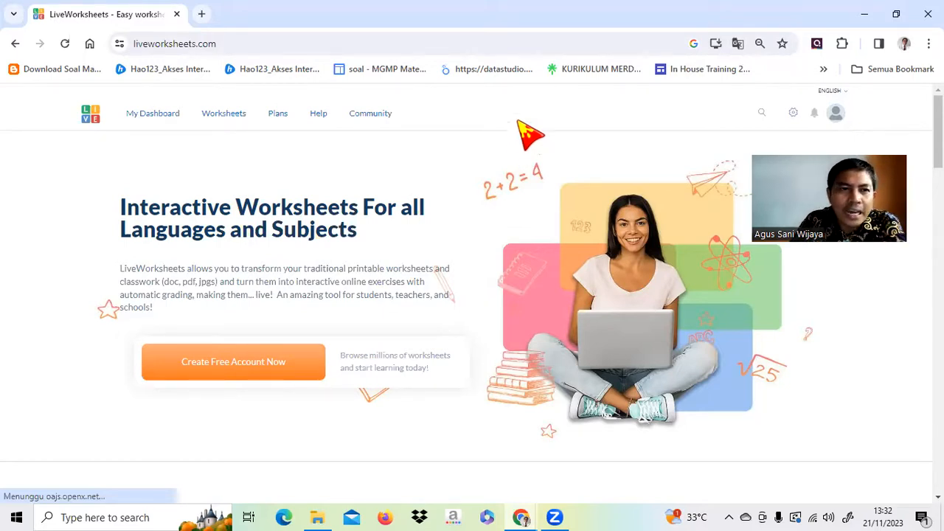
{"action": "left_click", "coordinate": [235, 133]}
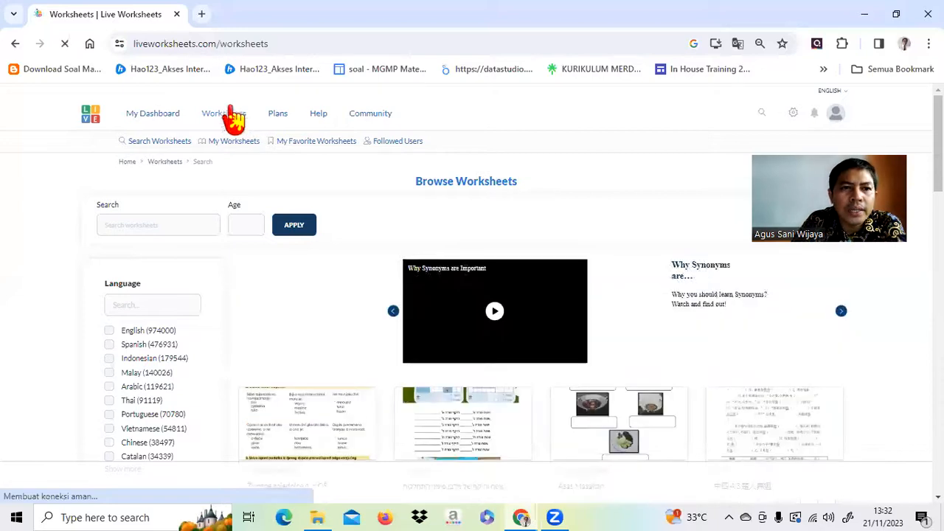
Go to My Worksheets and open the Pancasila worksheet card.
{"action": "left_click", "coordinate": [236, 142]}
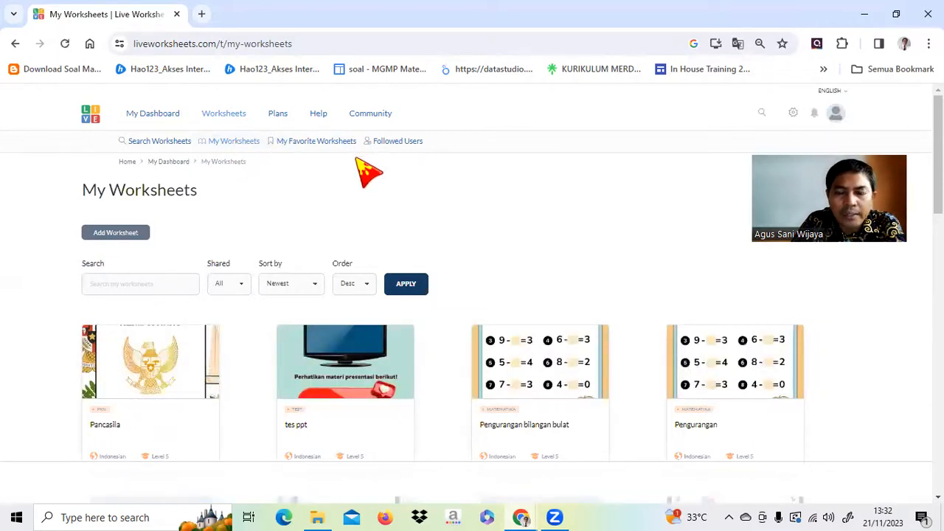
{"action": "scroll", "coordinate": [433, 217], "scroll_direction": "down", "scroll_amount": 2}
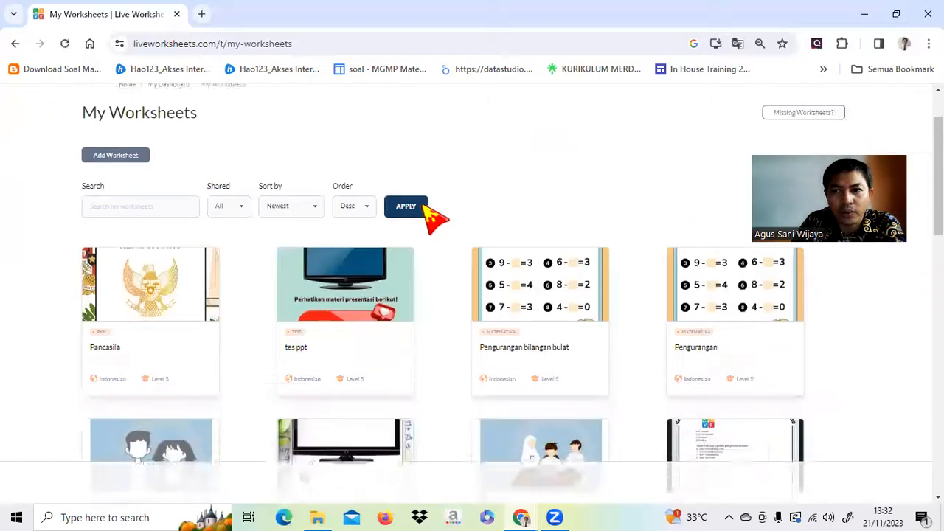
{"action": "left_click", "coordinate": [144, 255]}
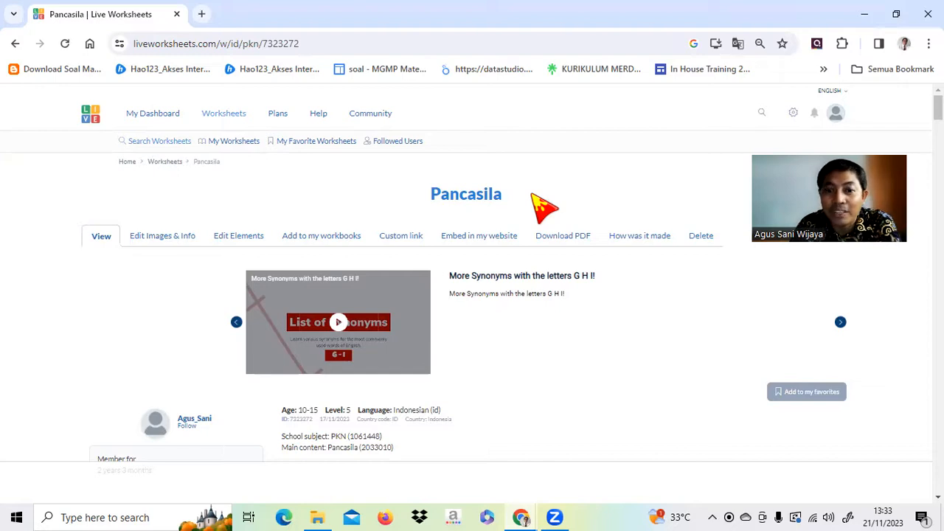
Scroll through the Pancasila worksheet content and return to the top.
{"action": "scroll", "coordinate": [579, 332], "scroll_direction": "down", "scroll_amount": 15}
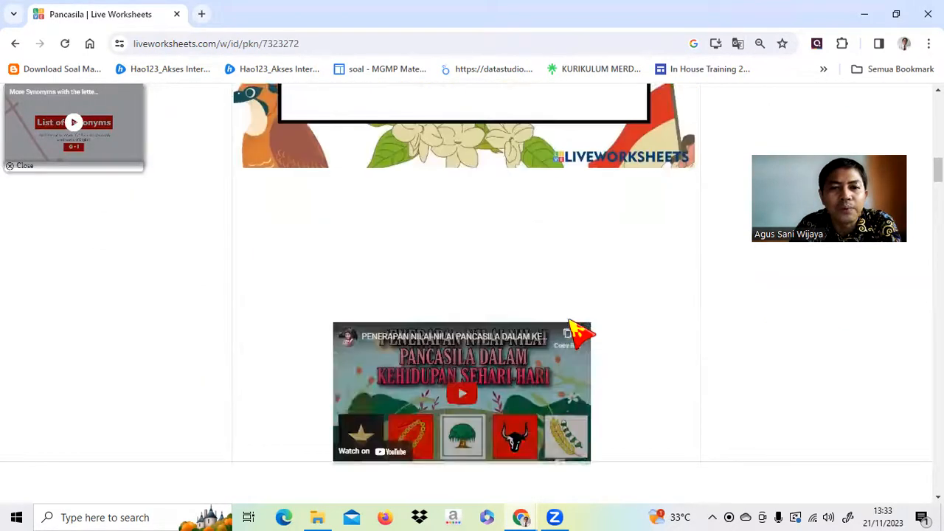
{"action": "scroll", "coordinate": [579, 333], "scroll_direction": "up", "scroll_amount": 12}
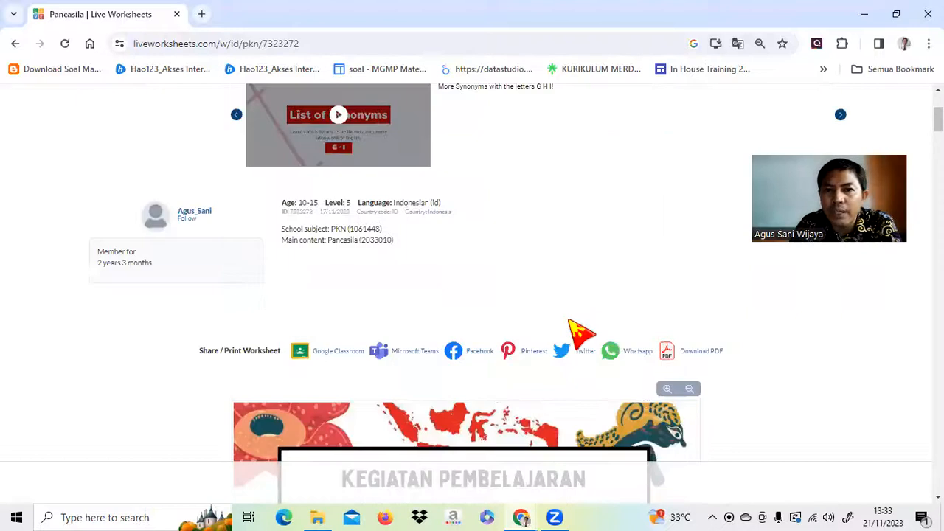
{"action": "scroll", "coordinate": [580, 332], "scroll_direction": "up", "scroll_amount": 3}
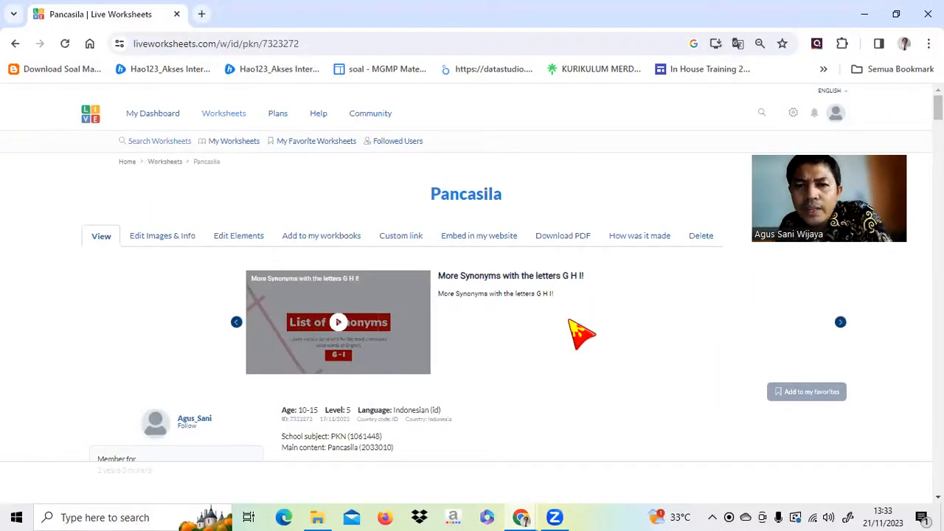
Bring up the worksheet's Custom link options, dismiss the video player, and reach Prefill values.
{"action": "left_click", "coordinate": [404, 245]}
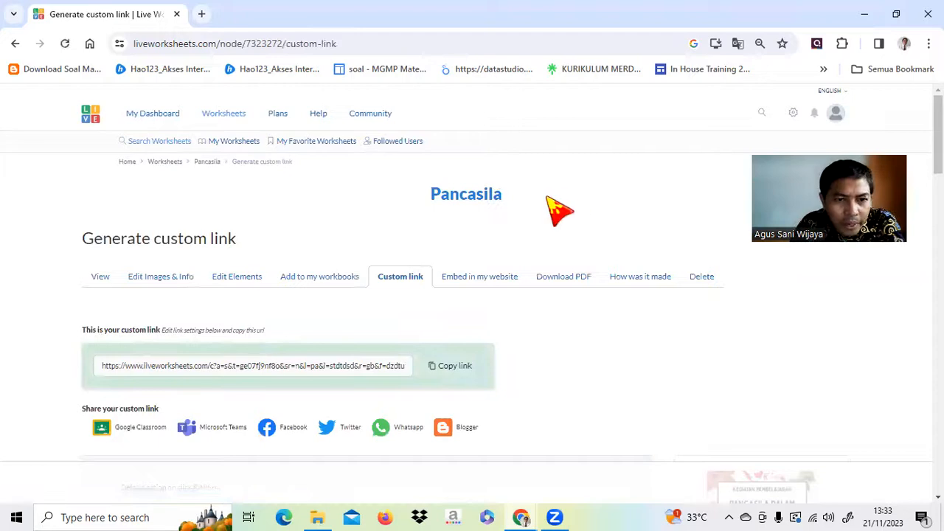
{"action": "scroll", "coordinate": [569, 211], "scroll_direction": "down", "scroll_amount": 3}
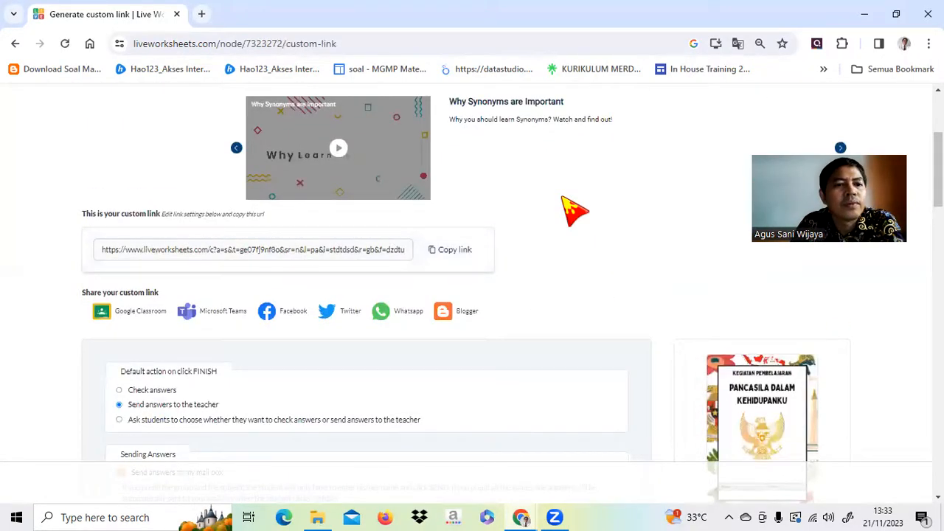
{"action": "scroll", "coordinate": [570, 211], "scroll_direction": "down", "scroll_amount": 1}
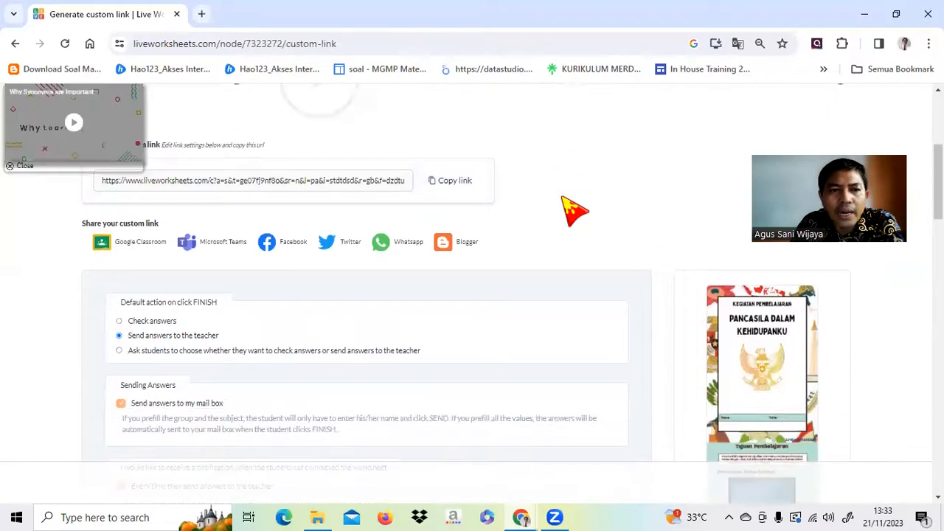
{"action": "scroll", "coordinate": [569, 211], "scroll_direction": "down", "scroll_amount": 1}
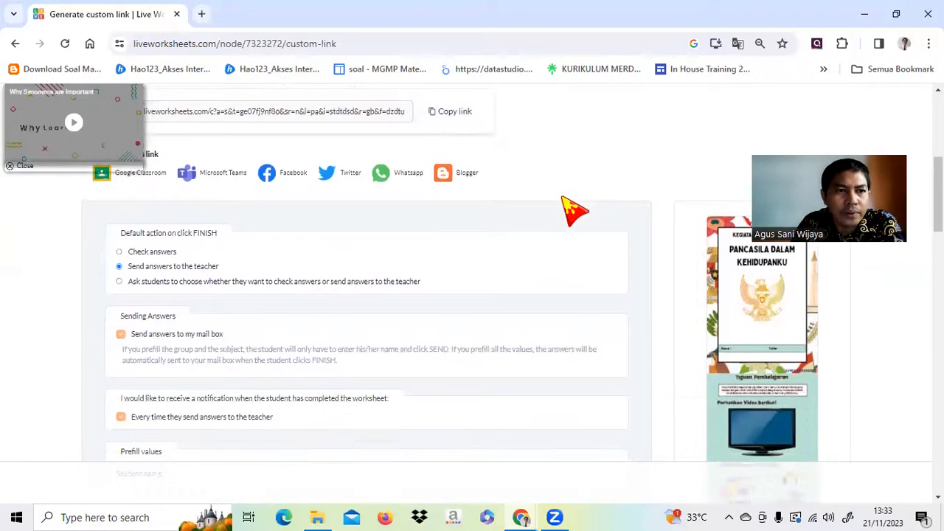
{"action": "left_click", "coordinate": [10, 166]}
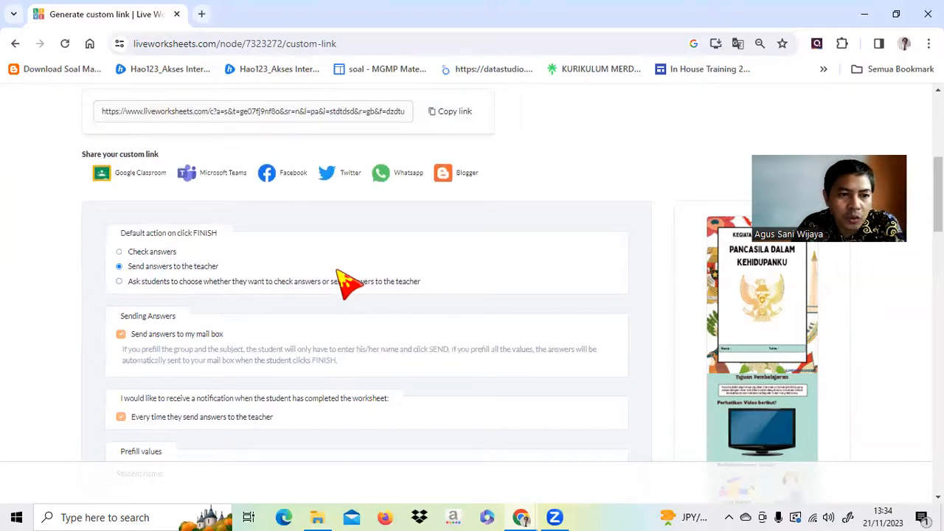
{"action": "scroll", "coordinate": [347, 281], "scroll_direction": "down", "scroll_amount": 2}
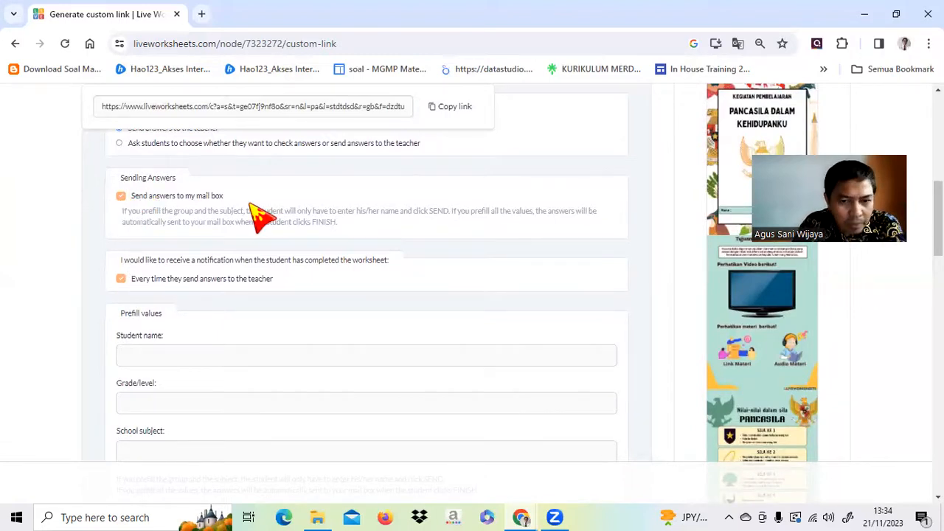
{"action": "scroll", "coordinate": [259, 215], "scroll_direction": "down", "scroll_amount": 1}
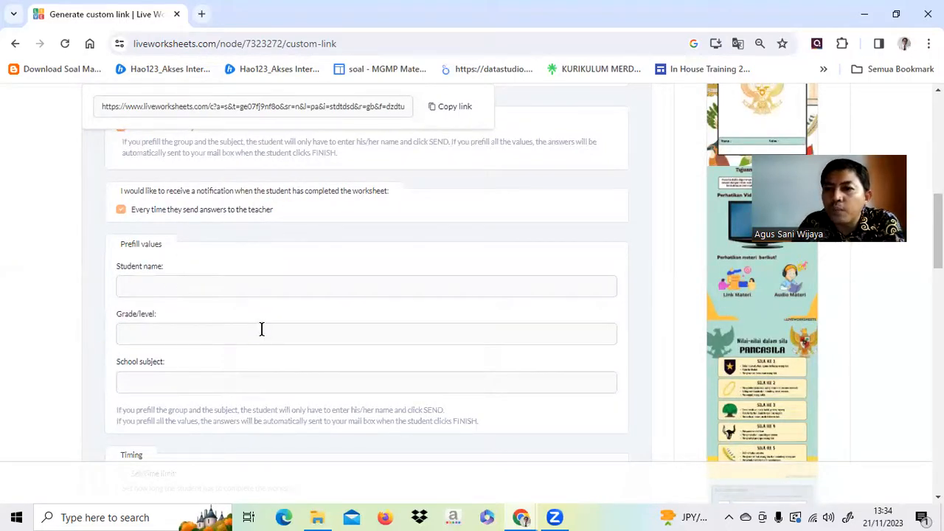
Start the Grade/level prefill entry and zoom the page in to 90%.
{"action": "scroll", "coordinate": [261, 328], "scroll_direction": "down", "scroll_amount": 1}
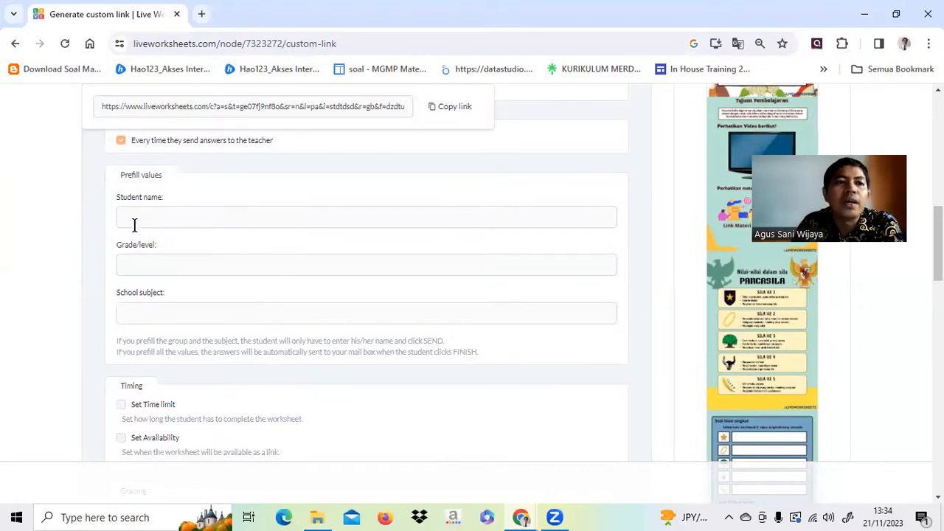
{"action": "left_click", "coordinate": [147, 264]}
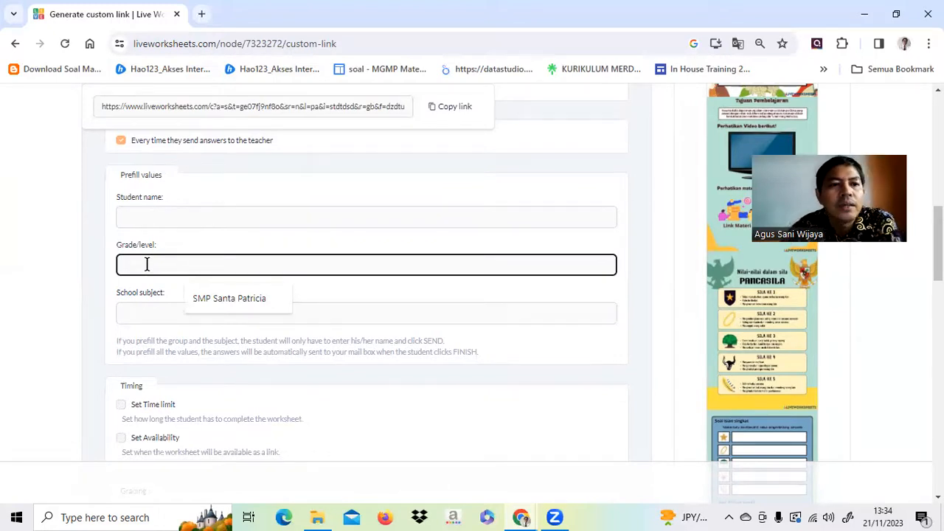
{"action": "type", "text": "9"}
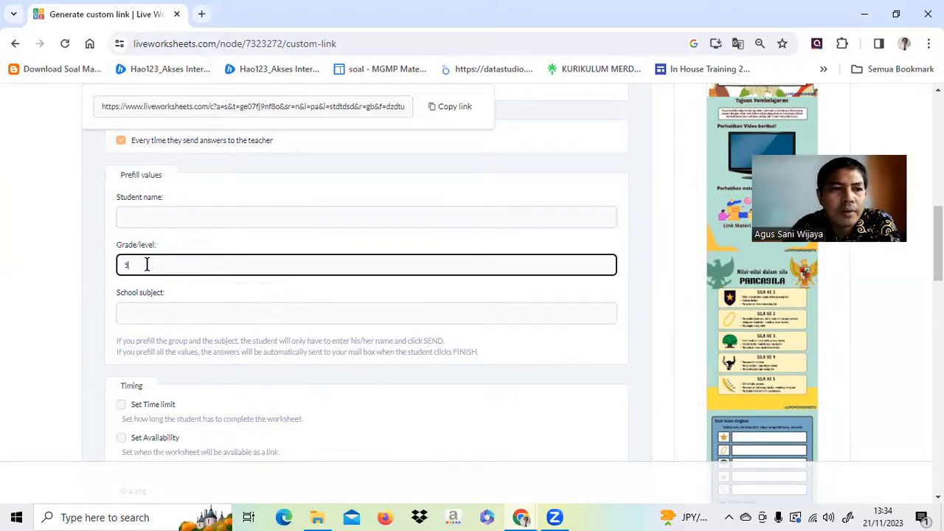
{"action": "type", "text": "A"}
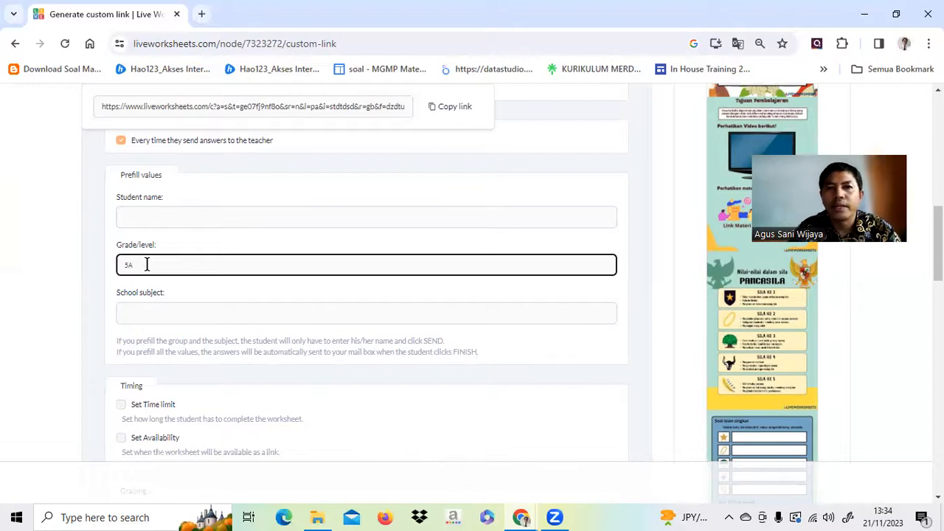
{"action": "key", "text": "ctrl+plus"}
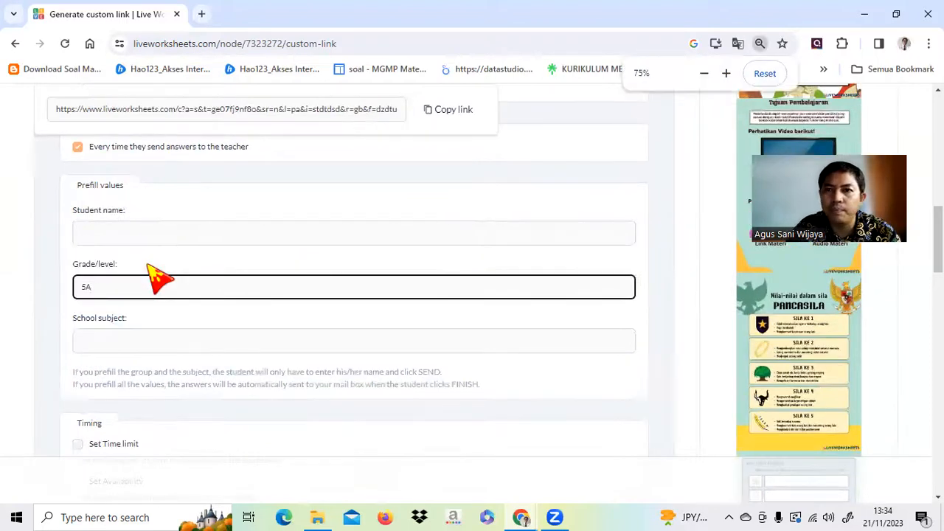
{"action": "key", "text": "ctrl+plus"}
{"action": "key", "text": "ctrl+plus"}
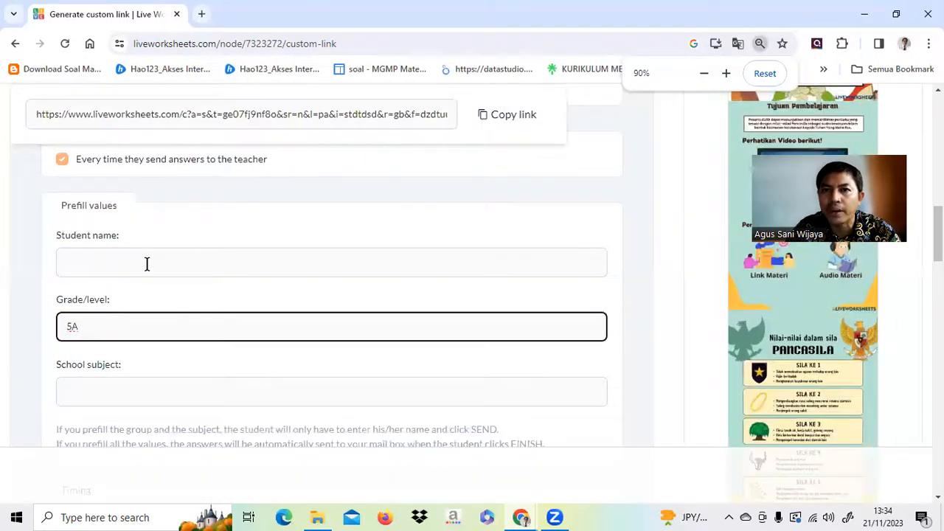
{"action": "key", "text": "ctrl+plus"}
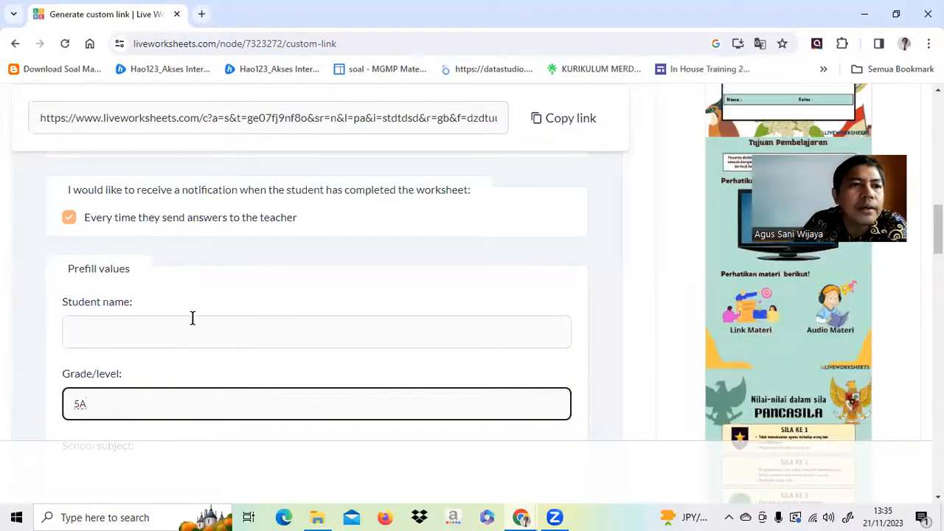
{"action": "scroll", "coordinate": [192, 318], "scroll_direction": "up", "scroll_amount": 1}
{"action": "scroll", "coordinate": [193, 317], "scroll_direction": "down", "scroll_amount": 2}
{"action": "scroll", "coordinate": [193, 318], "scroll_direction": "down", "scroll_amount": 1}
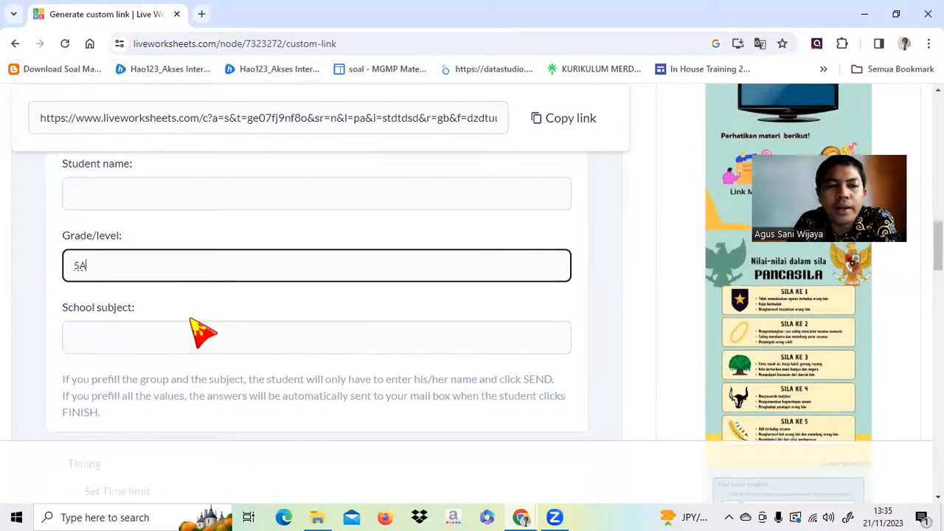
Prefill grade/level 5A and school subject 'Pancasila'.
{"action": "left_click", "coordinate": [98, 339]}
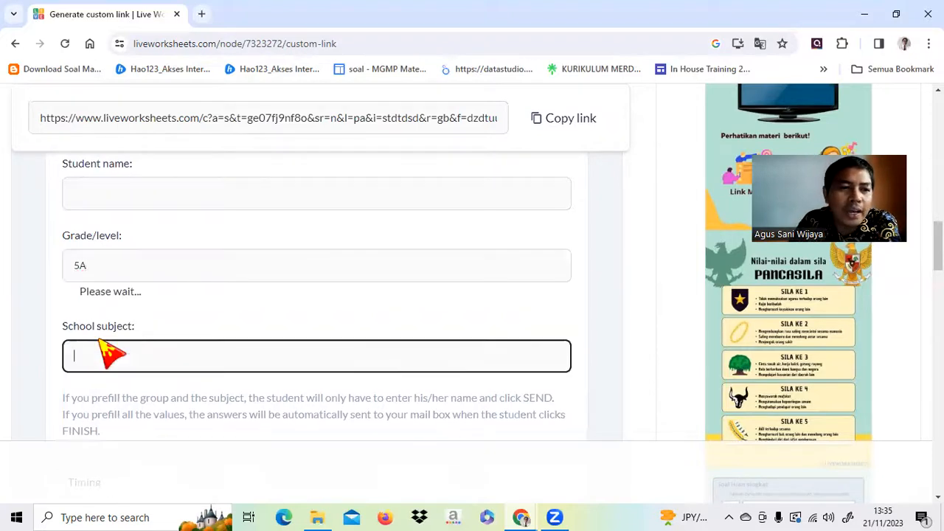
{"action": "left_click", "coordinate": [106, 346]}
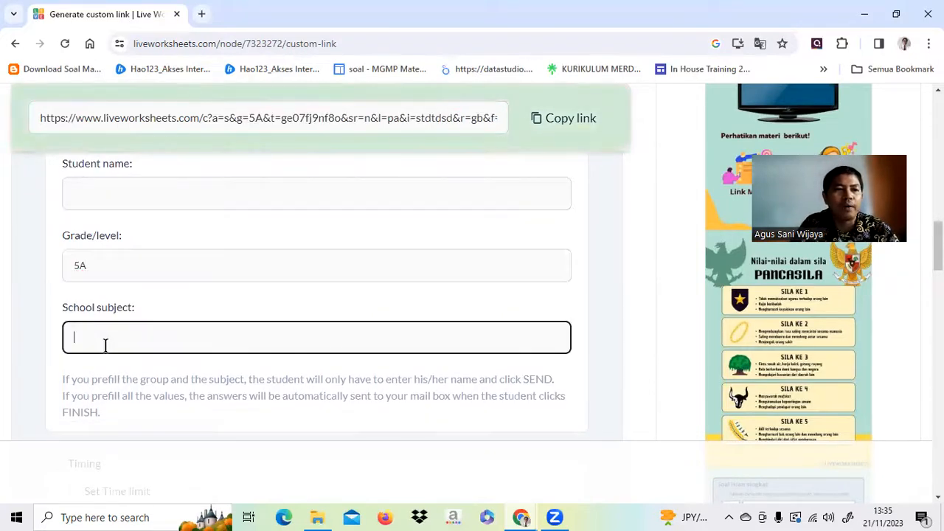
{"action": "type", "text": "Pan"}
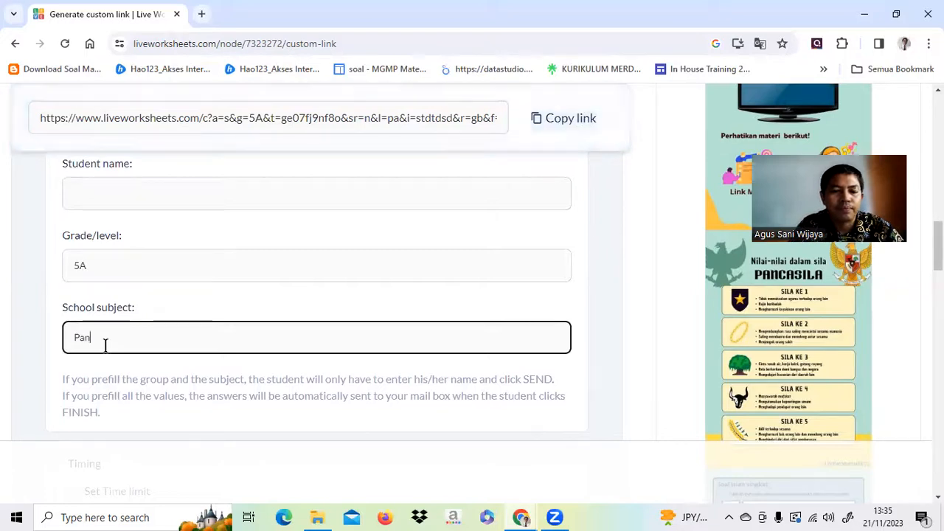
{"action": "type", "text": "casila"}
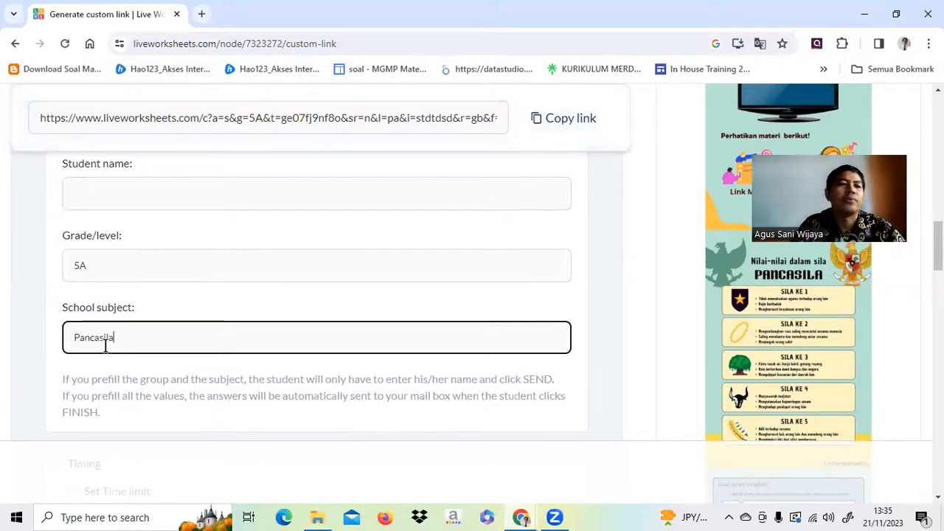
{"action": "scroll", "coordinate": [372, 250], "scroll_direction": "down", "scroll_amount": 1}
{"action": "scroll", "coordinate": [373, 251], "scroll_direction": "down", "scroll_amount": 3}
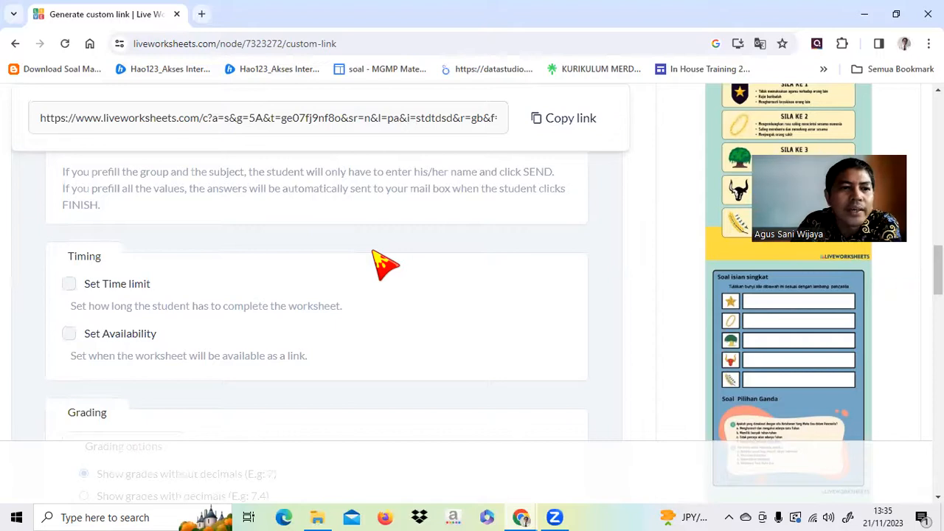
{"action": "scroll", "coordinate": [381, 262], "scroll_direction": "down", "scroll_amount": 1}
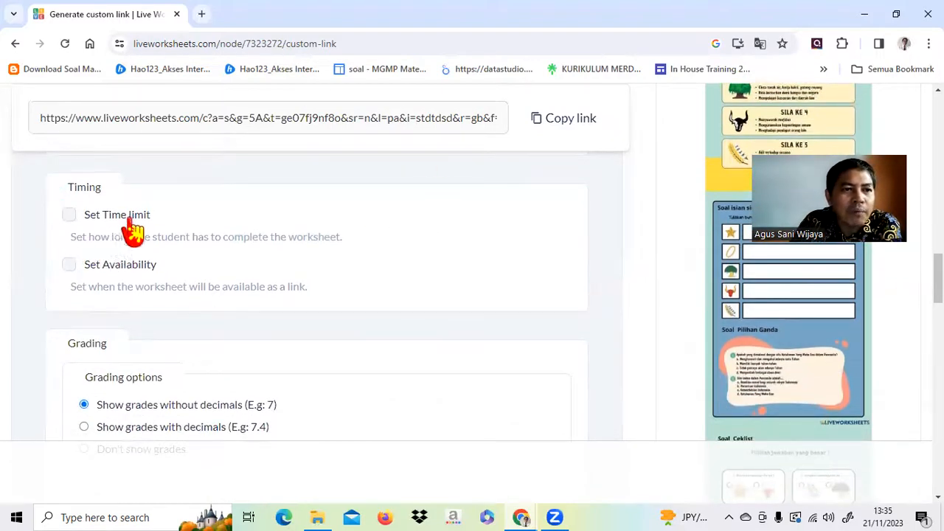
Enable Set Time limit and enter 60 minutes.
{"action": "left_click", "coordinate": [71, 215]}
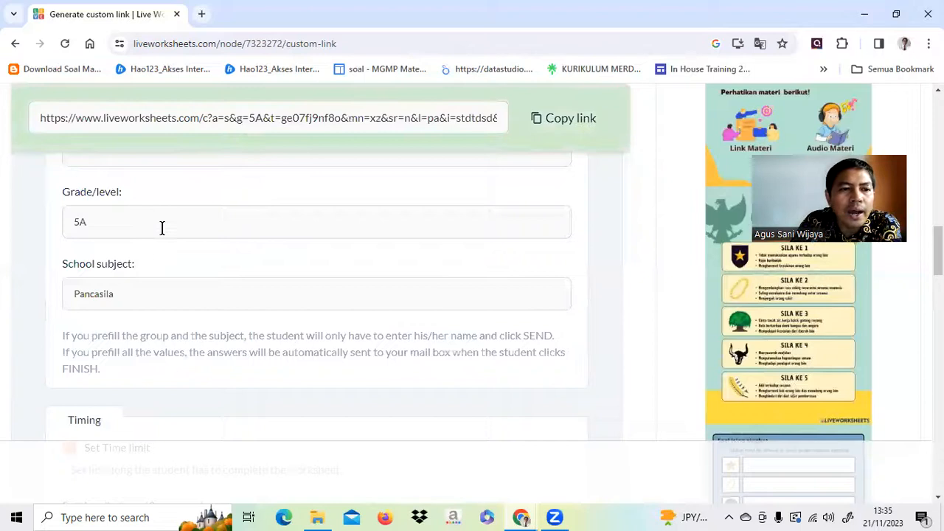
{"action": "scroll", "coordinate": [199, 236], "scroll_direction": "down", "scroll_amount": 3}
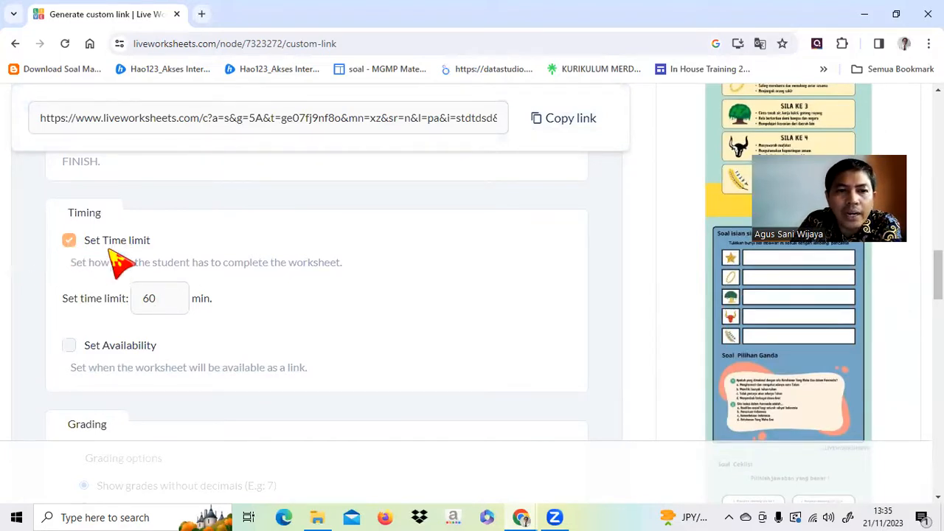
{"action": "left_click", "coordinate": [171, 295]}
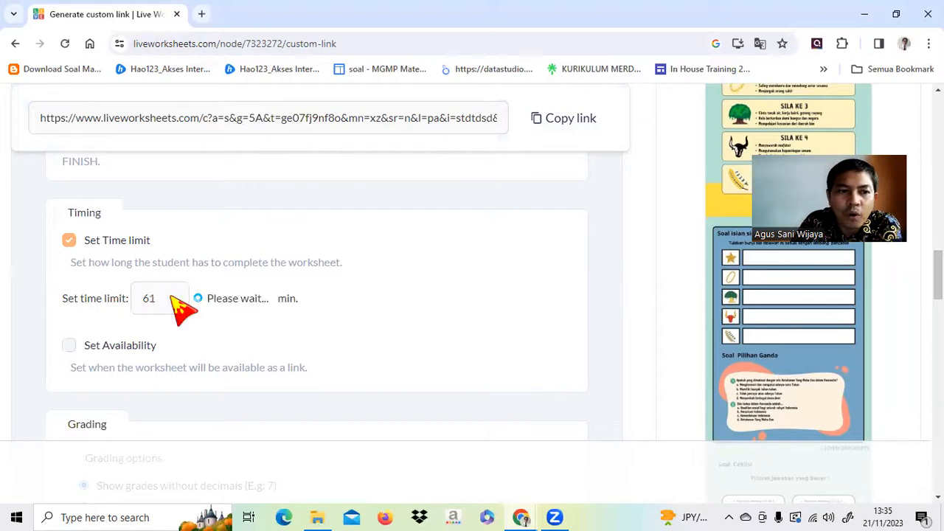
{"action": "left_click_drag", "start_coordinate": [158, 298], "coordinate": [145, 299]}
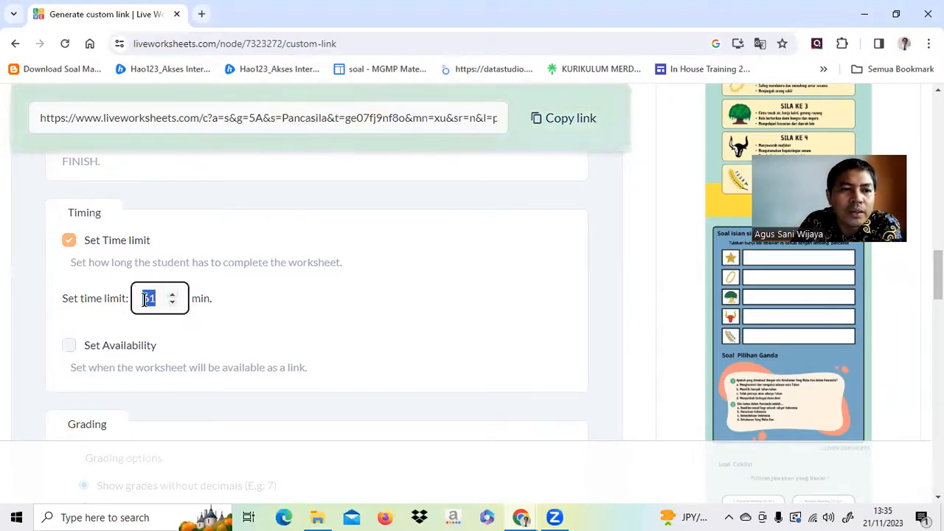
{"action": "type", "text": "60"}
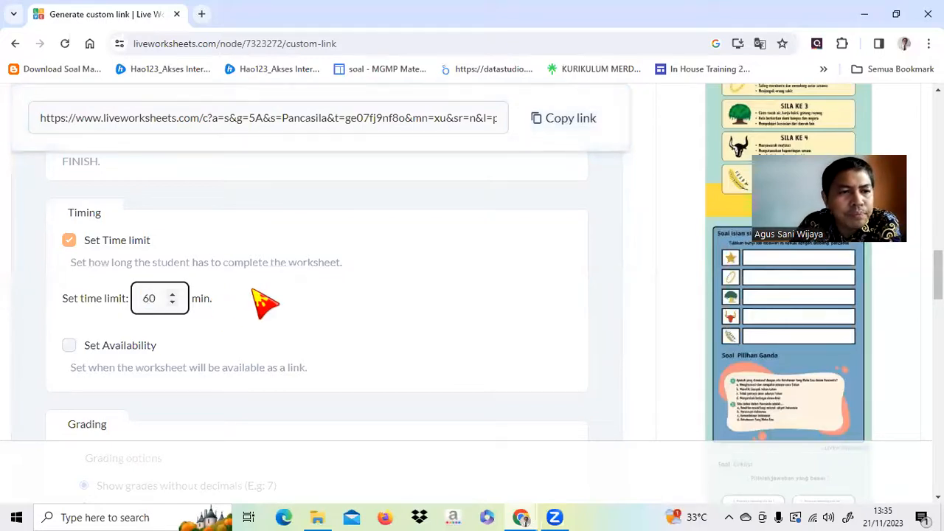
{"action": "scroll", "coordinate": [267, 299], "scroll_direction": "down", "scroll_amount": 1}
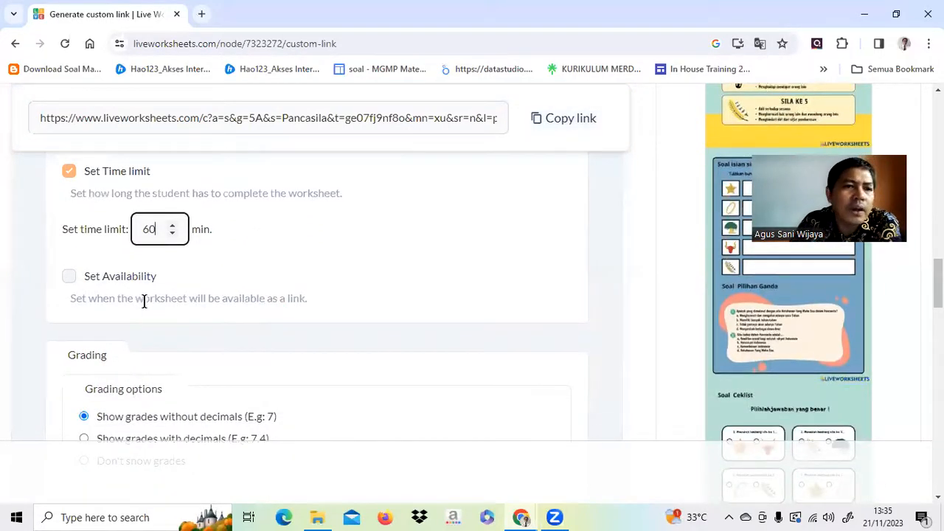
Enable Set Availability with a start date of 21/11/2023.
{"action": "left_click", "coordinate": [69, 277]}
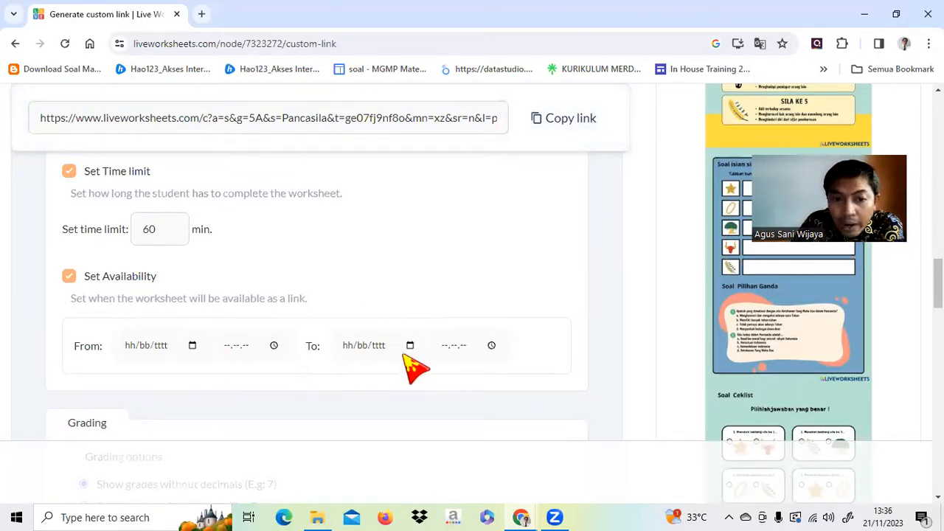
{"action": "left_click", "coordinate": [225, 345]}
{"action": "left_click", "coordinate": [192, 345]}
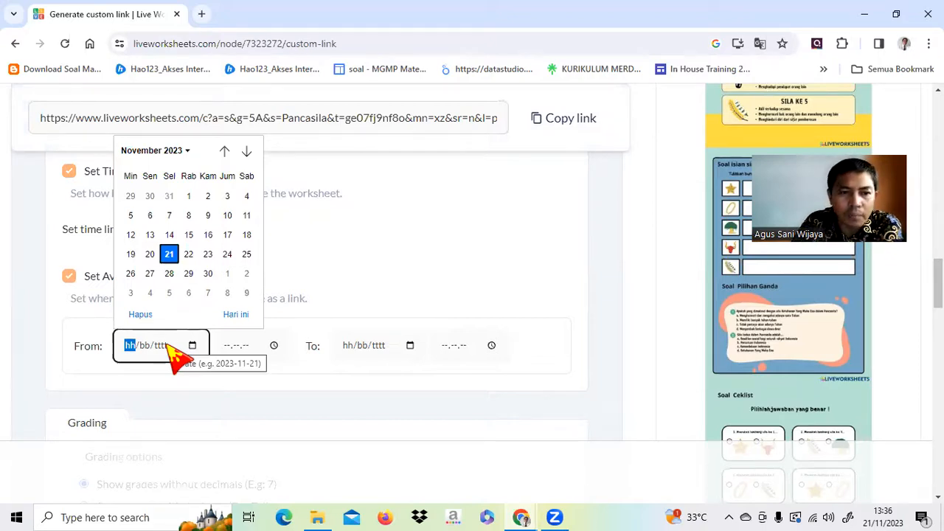
{"action": "left_click", "coordinate": [170, 253]}
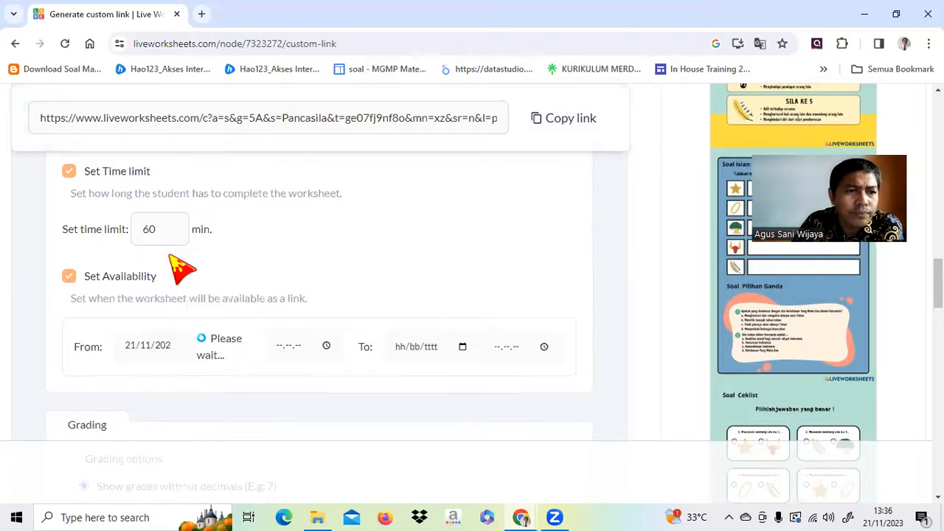
Set the availability start time to 14.00.00.
{"action": "left_click", "coordinate": [236, 347]}
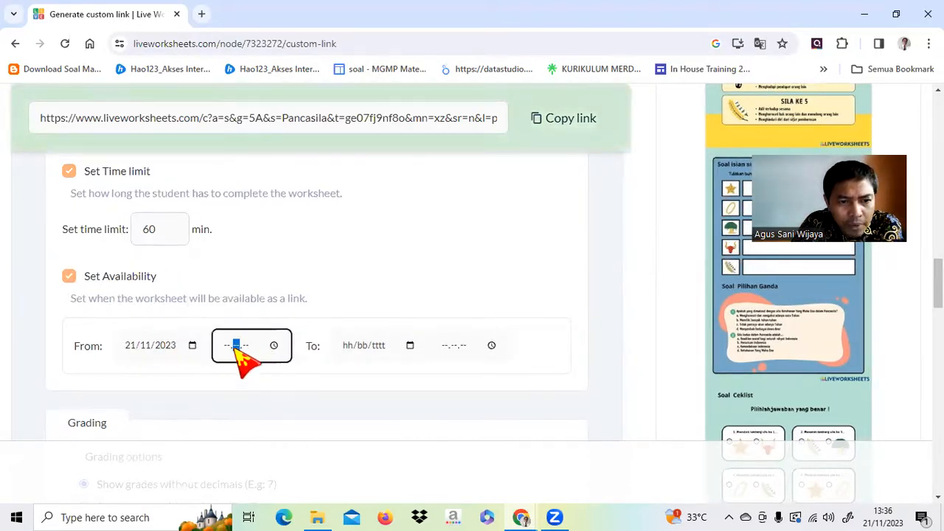
{"action": "left_click", "coordinate": [274, 345]}
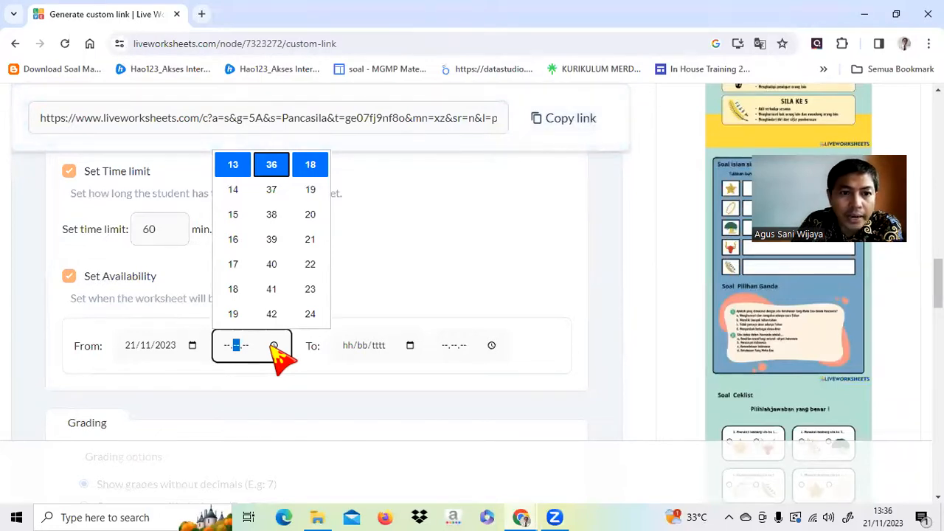
{"action": "left_click", "coordinate": [235, 192]}
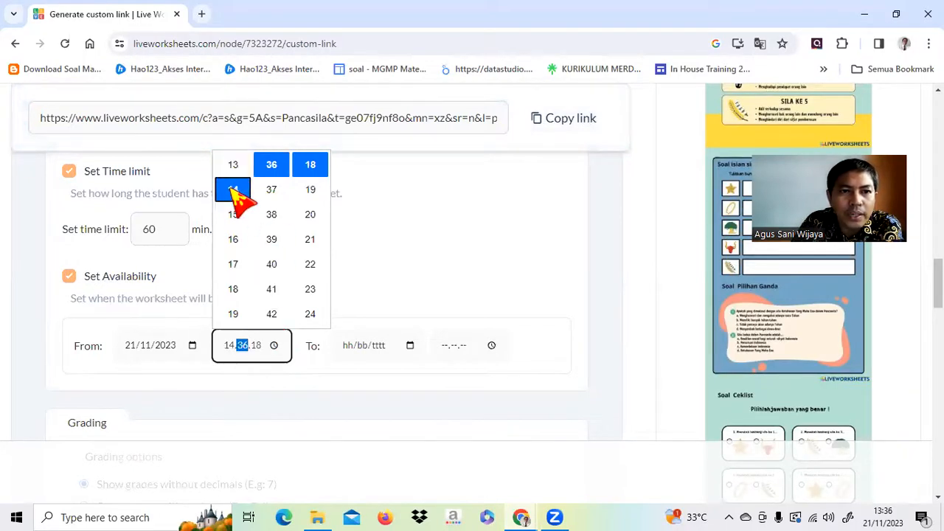
{"action": "scroll", "coordinate": [284, 235], "scroll_direction": "up", "scroll_amount": 10}
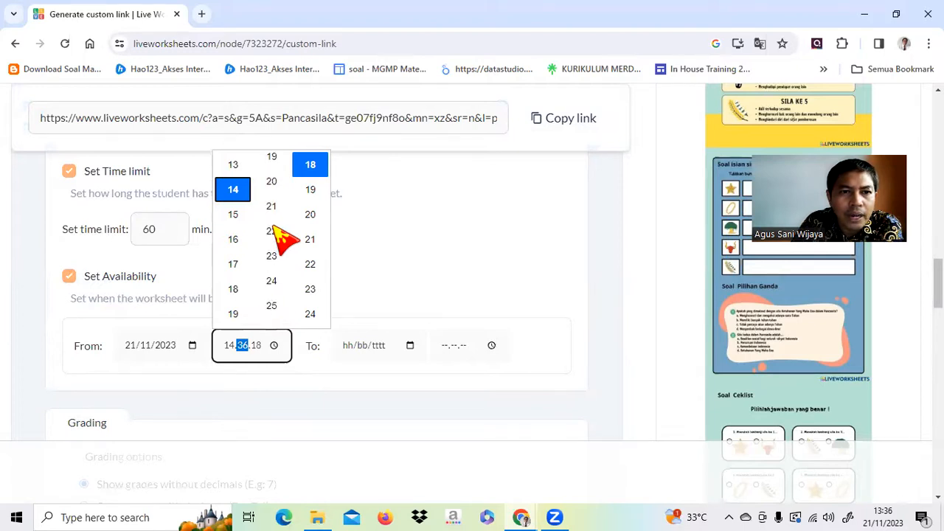
{"action": "scroll", "coordinate": [284, 236], "scroll_direction": "up", "scroll_amount": 12}
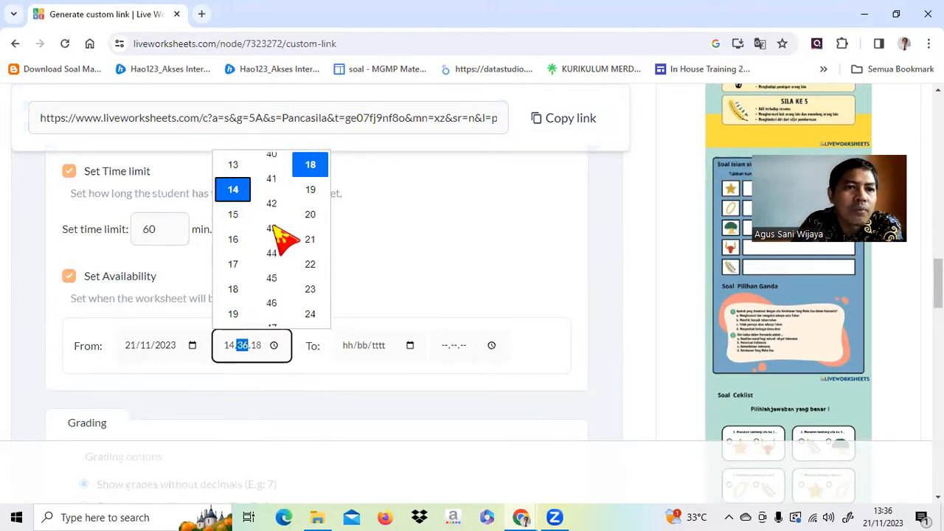
{"action": "scroll", "coordinate": [282, 236], "scroll_direction": "down", "scroll_amount": 10}
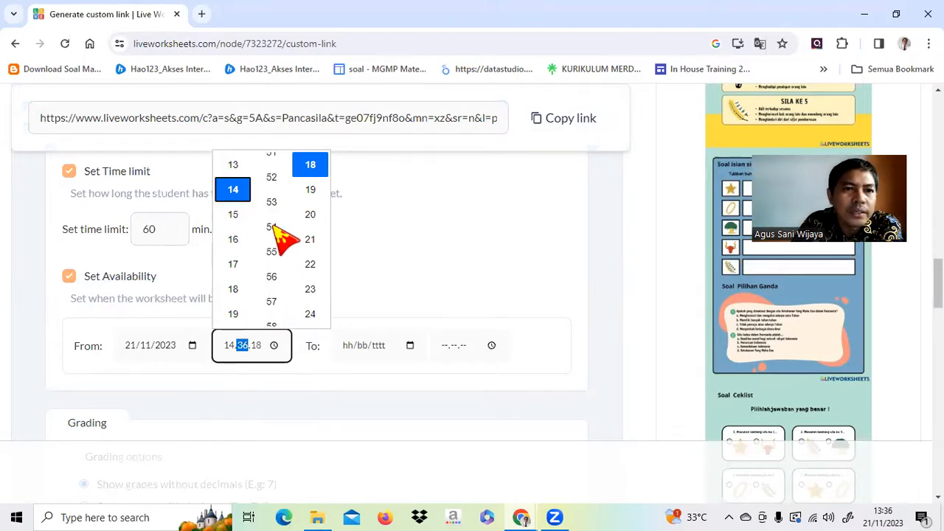
{"action": "scroll", "coordinate": [275, 230], "scroll_direction": "down", "scroll_amount": 6}
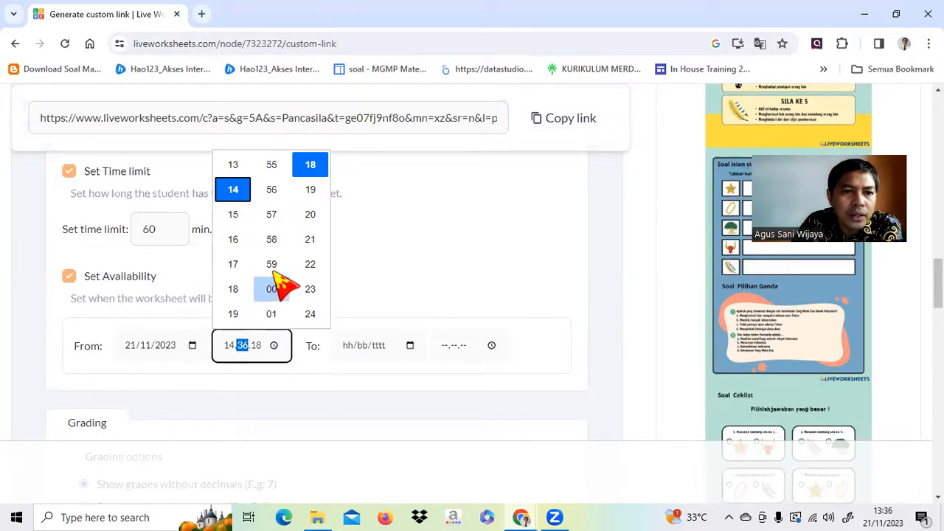
{"action": "left_click", "coordinate": [273, 262]}
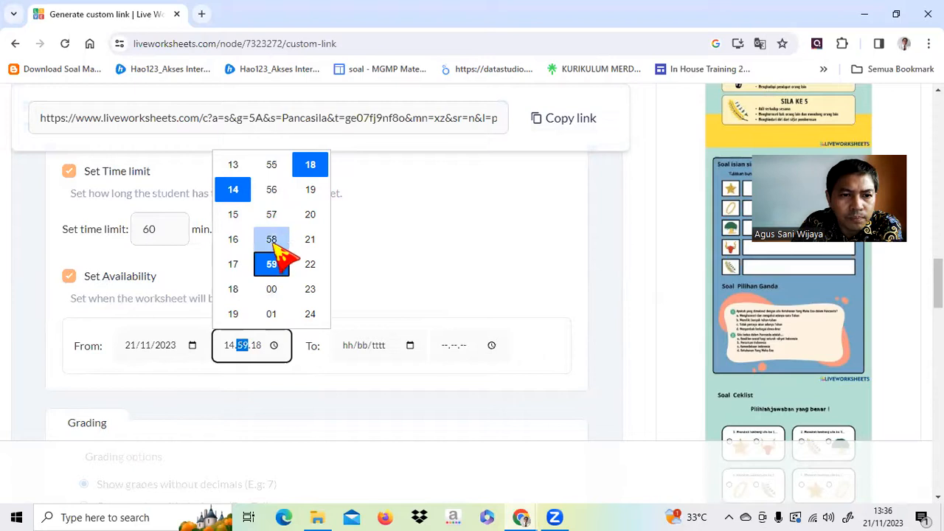
{"action": "left_click", "coordinate": [272, 290]}
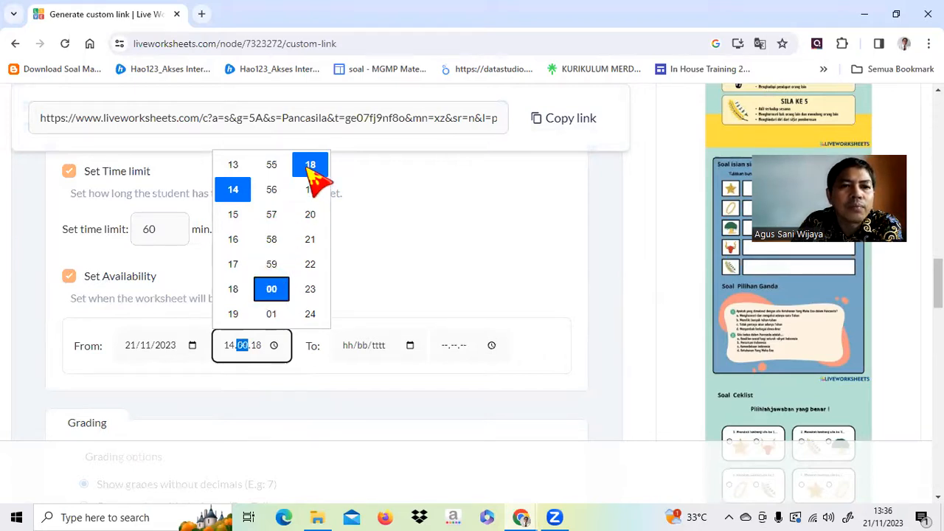
{"action": "scroll", "coordinate": [310, 195], "scroll_direction": "up", "scroll_amount": 9}
{"action": "scroll", "coordinate": [310, 222], "scroll_direction": "up", "scroll_amount": 18}
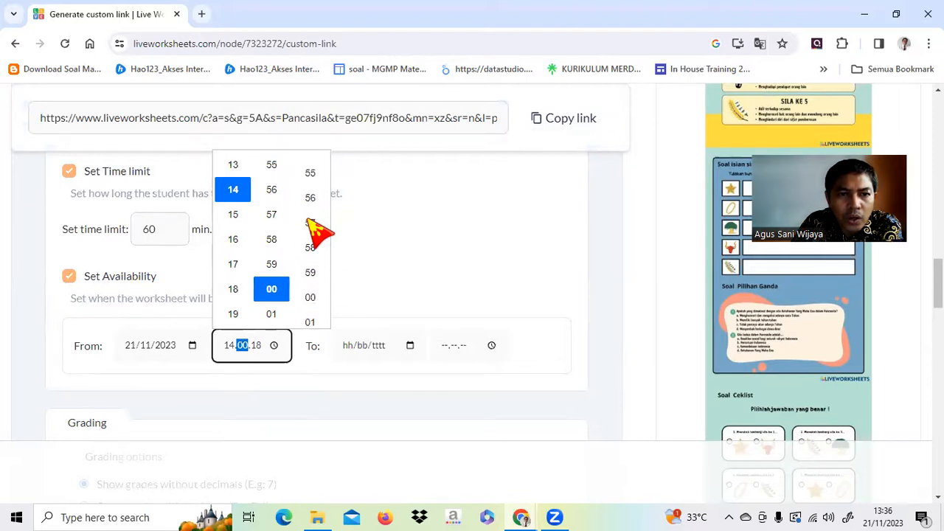
{"action": "left_click", "coordinate": [310, 291]}
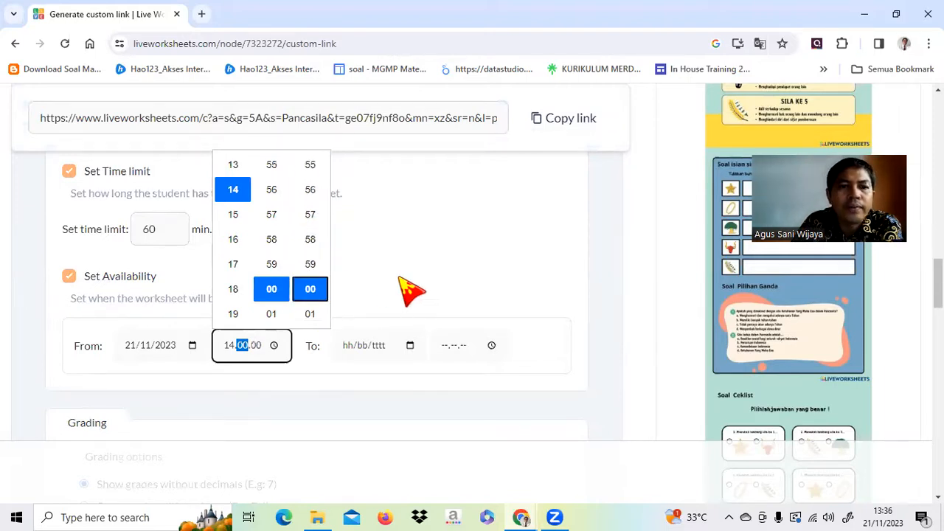
{"action": "left_click", "coordinate": [359, 347]}
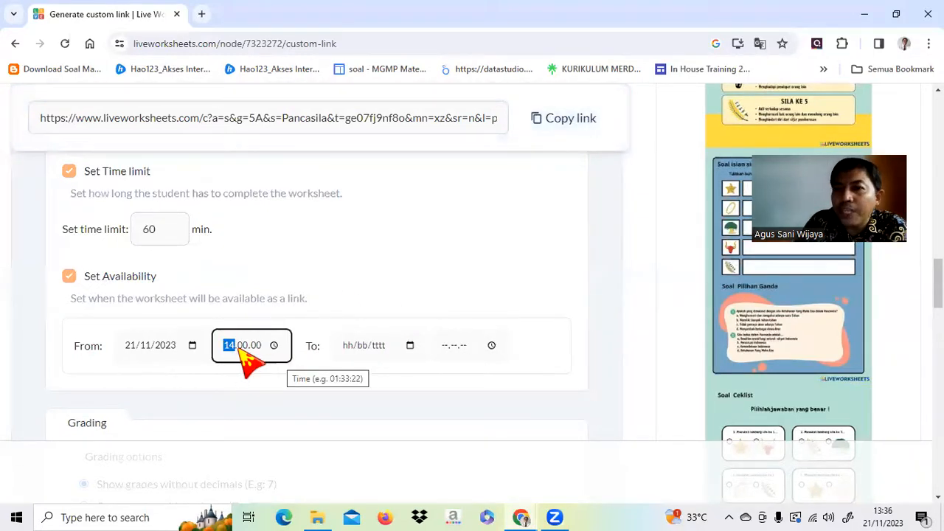
{"action": "left_click", "coordinate": [410, 347]}
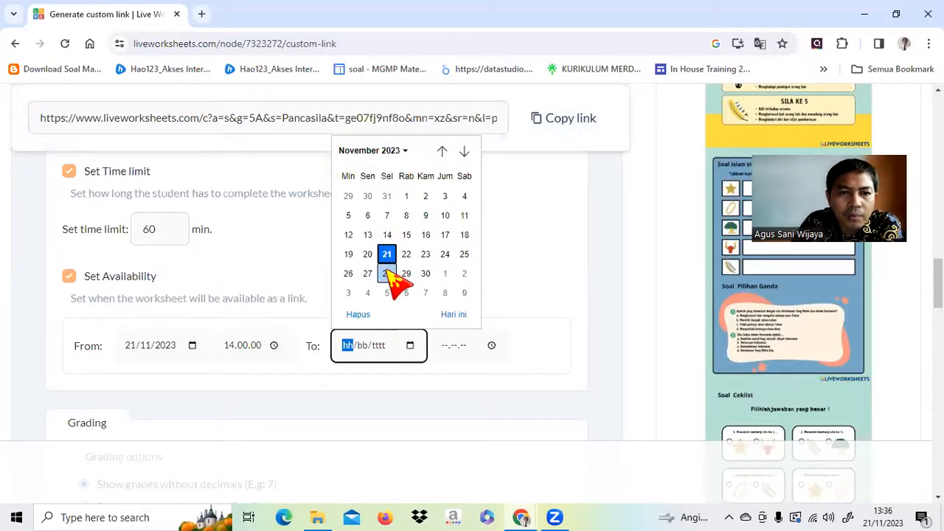
Set the availability end to 28/11/2023 at 14.00.00.
{"action": "left_click", "coordinate": [387, 273]}
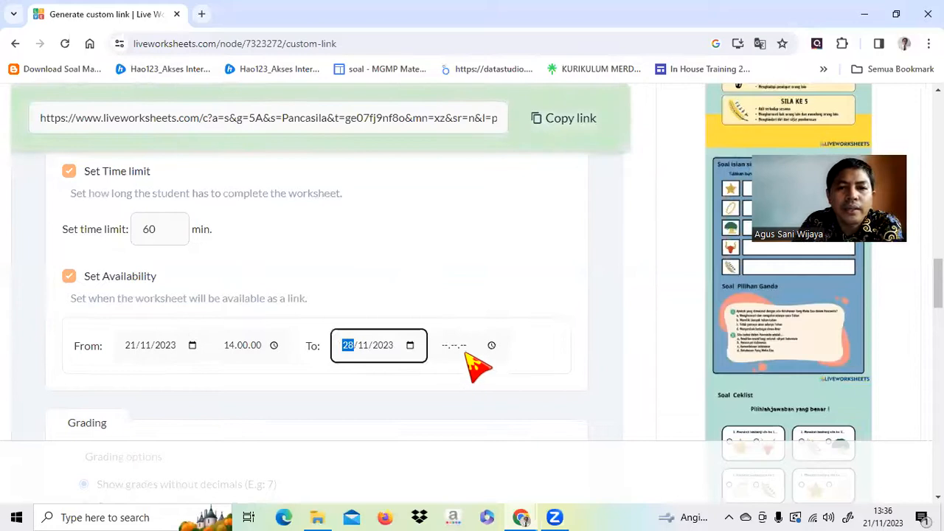
{"action": "left_click", "coordinate": [466, 352]}
{"action": "left_click", "coordinate": [490, 346]}
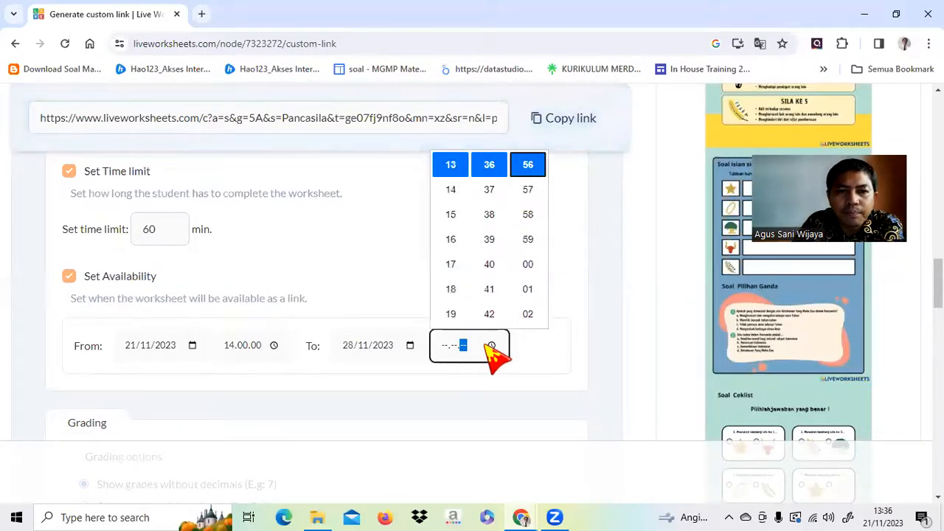
{"action": "left_click", "coordinate": [451, 190]}
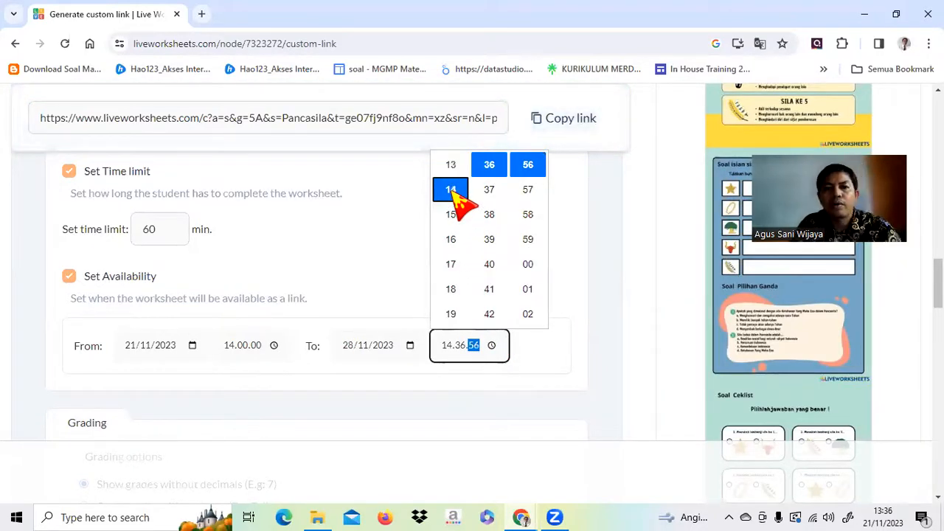
{"action": "left_click", "coordinate": [467, 354]}
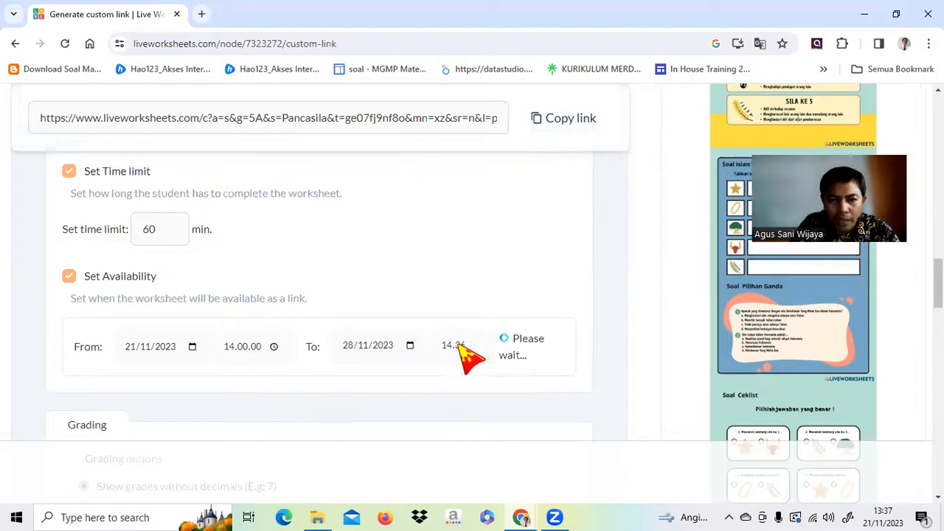
{"action": "left_click", "coordinate": [466, 352]}
{"action": "type", "text": "00"}
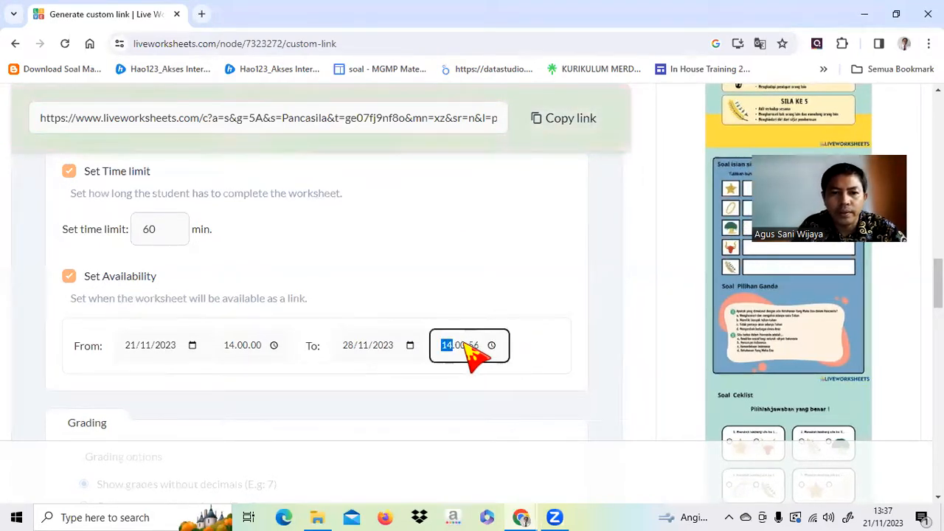
{"action": "left_click", "coordinate": [476, 353]}
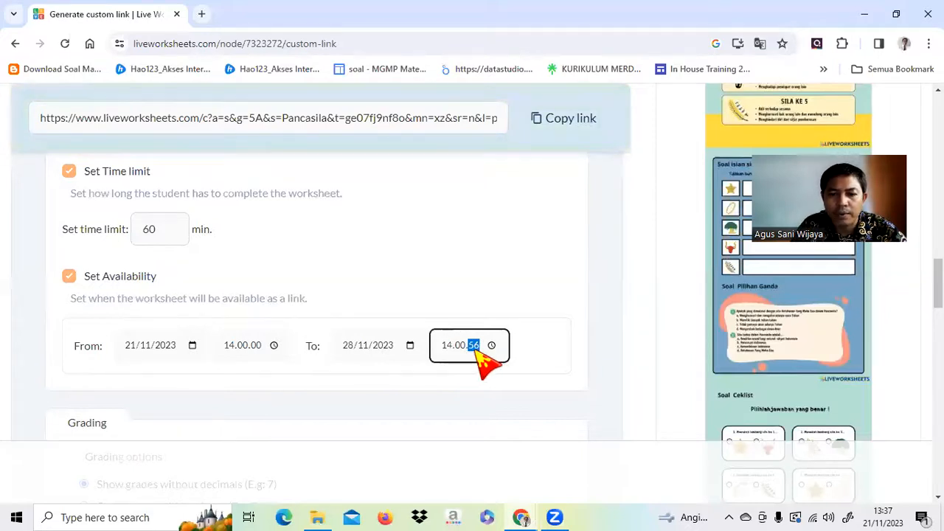
{"action": "type", "text": "00"}
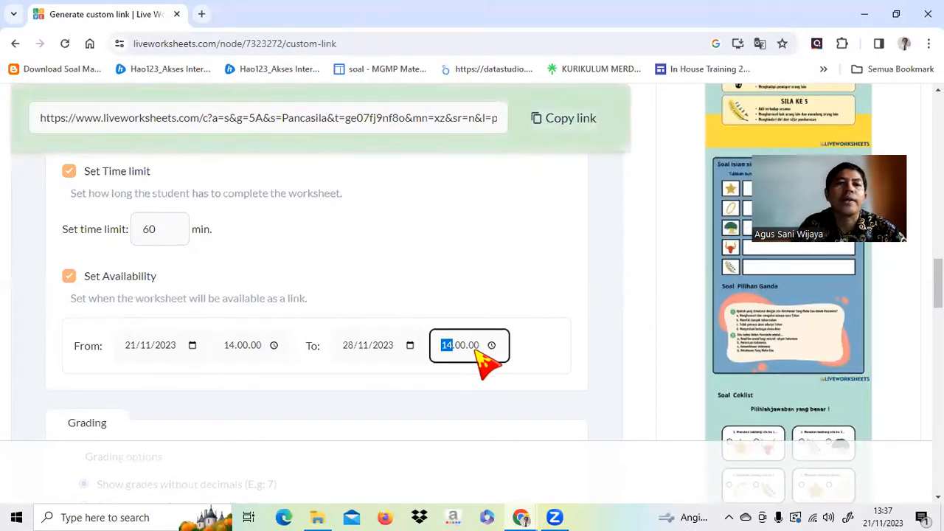
{"action": "left_click", "coordinate": [571, 341]}
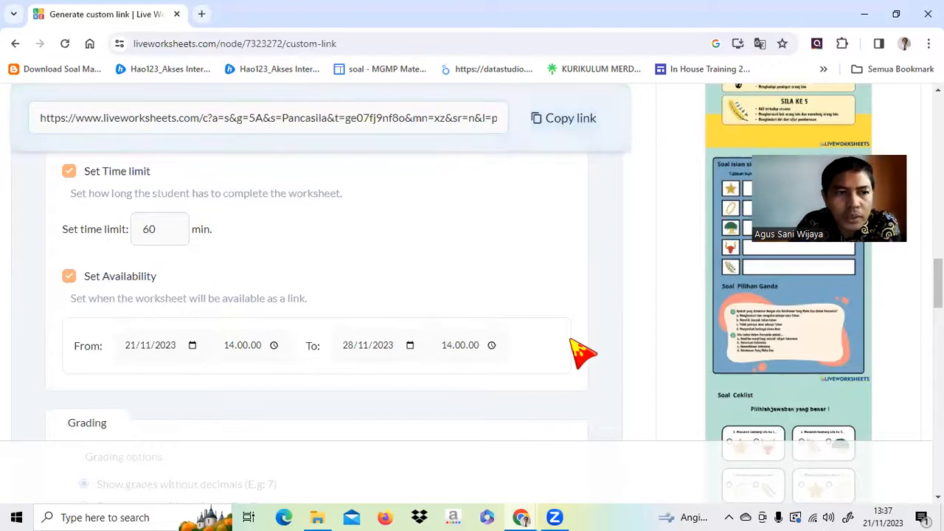
Choose 'Show grades with decimals (E.g: 7.4)' under Grading options.
{"action": "scroll", "coordinate": [441, 271], "scroll_direction": "down", "scroll_amount": 3}
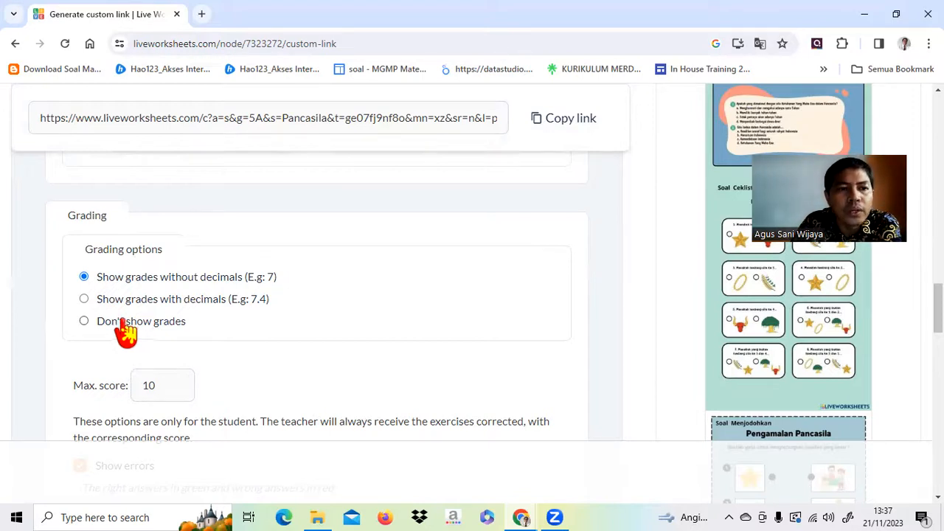
{"action": "left_click", "coordinate": [83, 299]}
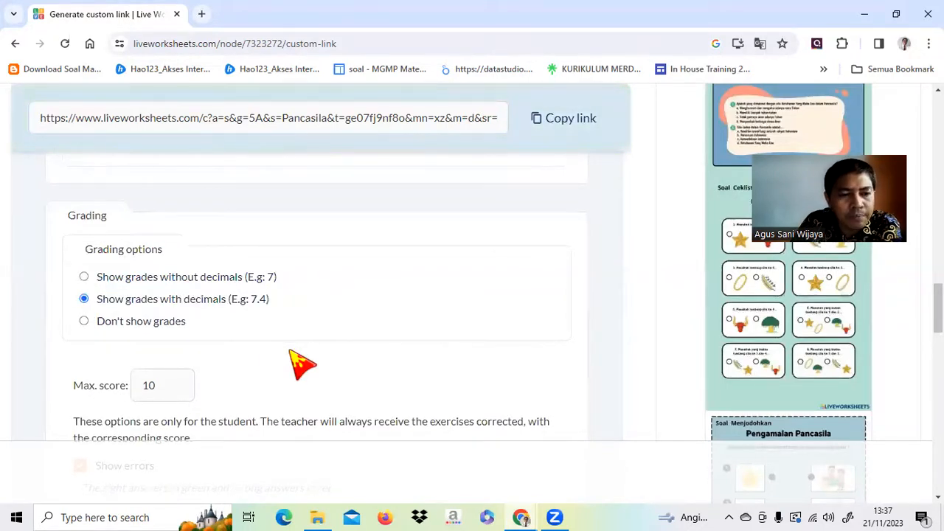
{"action": "scroll", "coordinate": [303, 362], "scroll_direction": "down", "scroll_amount": 2}
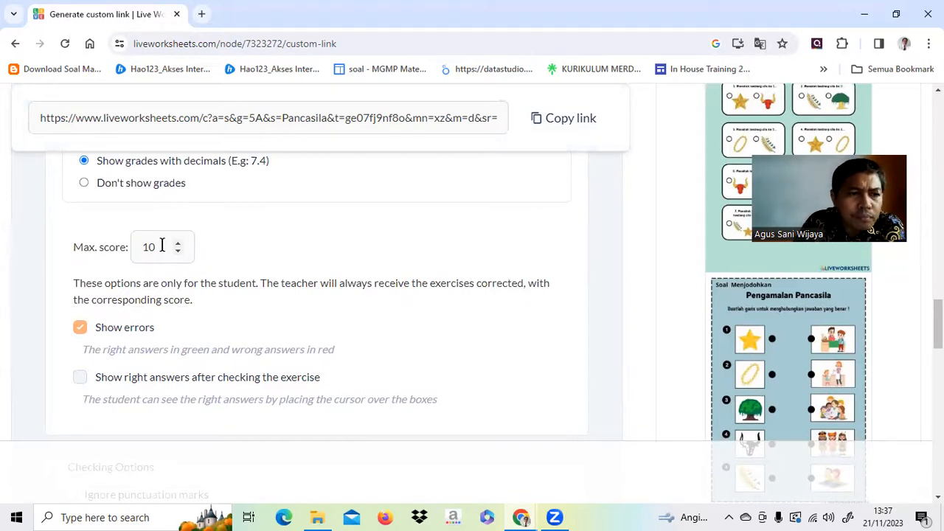
{"action": "scroll", "coordinate": [161, 246], "scroll_direction": "down", "scroll_amount": 1}
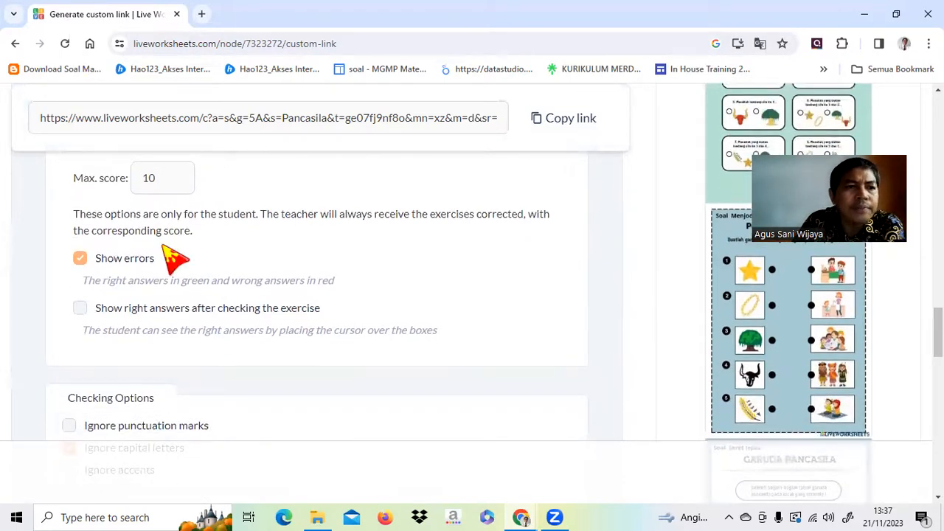
Turn off Show errors so students don't see their mistakes.
{"action": "scroll", "coordinate": [173, 256], "scroll_direction": "up", "scroll_amount": 1}
{"action": "scroll", "coordinate": [170, 248], "scroll_direction": "down", "scroll_amount": 1}
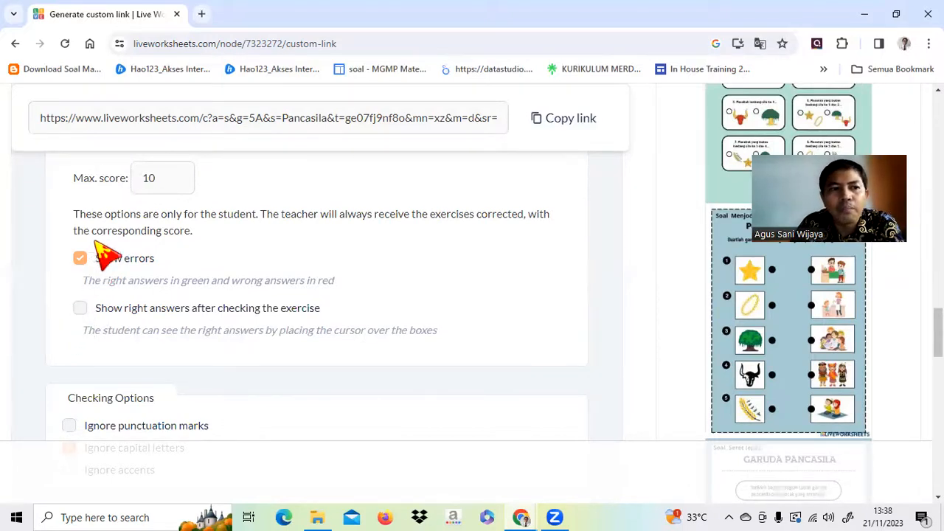
{"action": "left_click", "coordinate": [80, 258]}
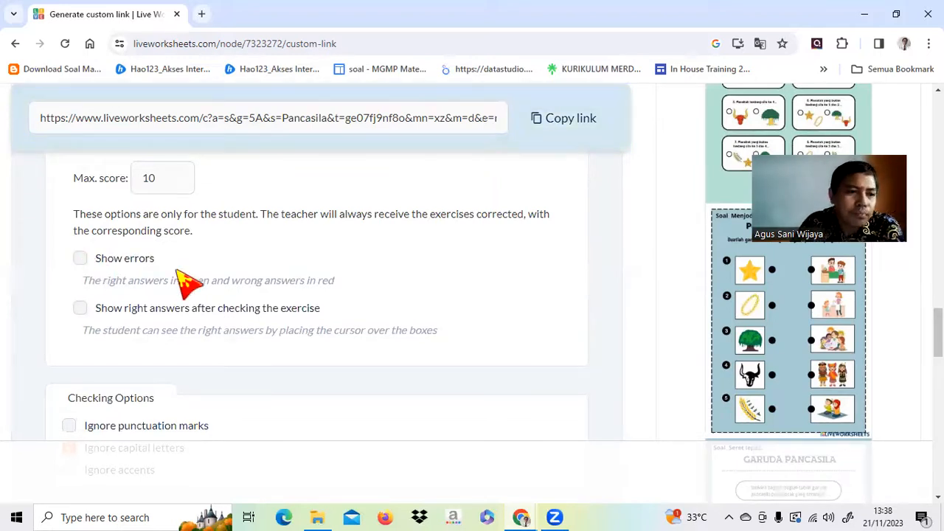
Under Checking Options, enable Ignore punctuation marks and Ignore accents.
{"action": "scroll", "coordinate": [233, 275], "scroll_direction": "down", "scroll_amount": 1}
{"action": "scroll", "coordinate": [233, 275], "scroll_direction": "down", "scroll_amount": 1}
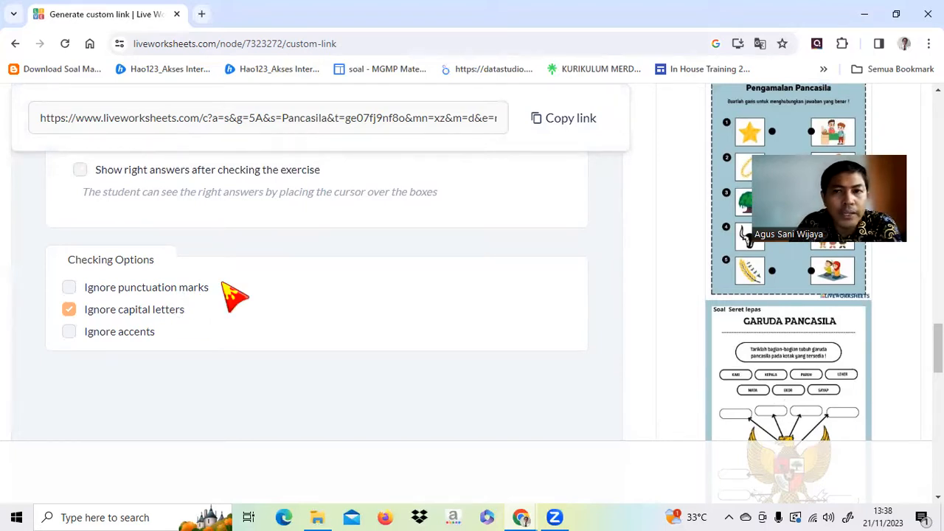
{"action": "left_click", "coordinate": [69, 287]}
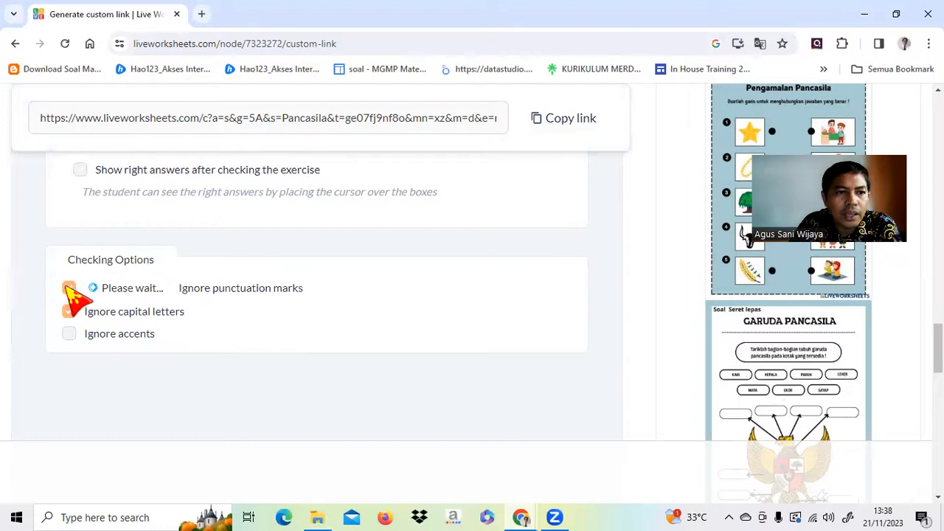
{"action": "left_click", "coordinate": [69, 332]}
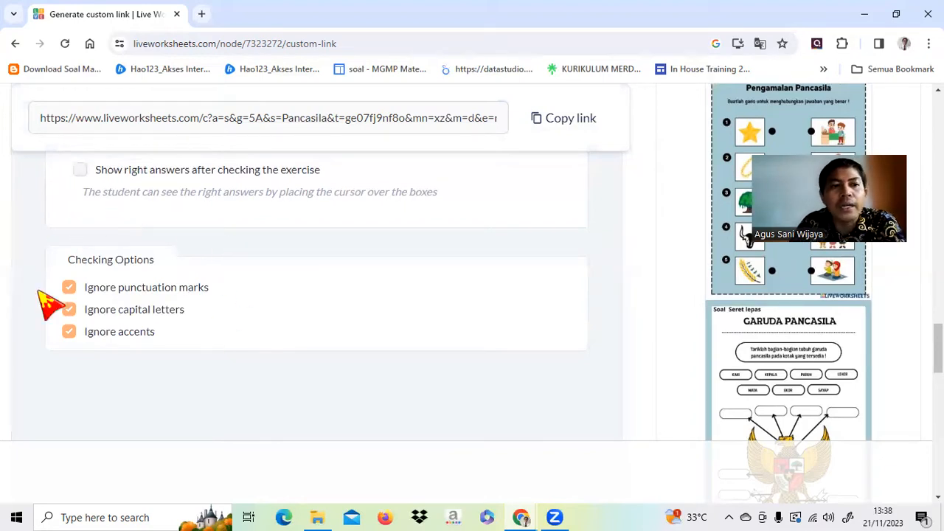
Copy the Pancasila worksheet's custom link from the 'This is your custom link' box.
{"action": "scroll", "coordinate": [218, 240], "scroll_direction": "down", "scroll_amount": 8}
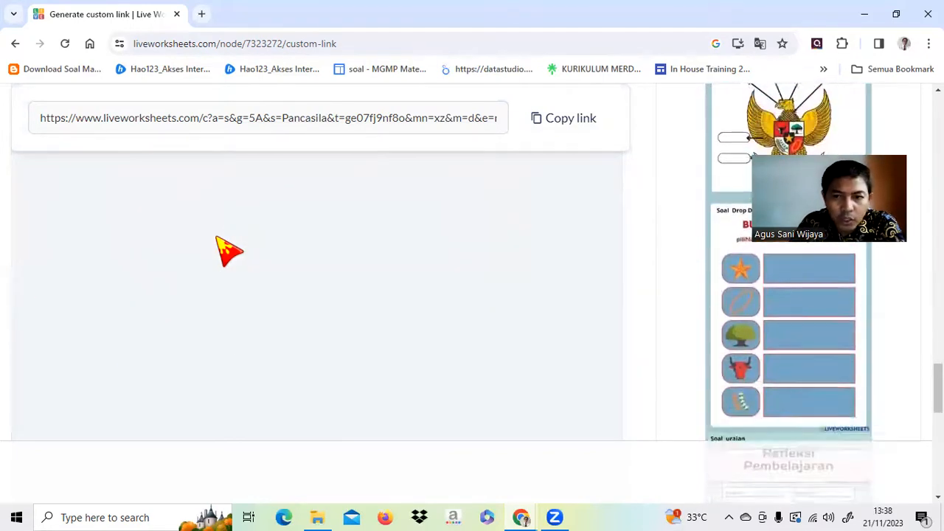
{"action": "scroll", "coordinate": [306, 316], "scroll_direction": "down", "scroll_amount": 2}
{"action": "scroll", "coordinate": [306, 317], "scroll_direction": "up", "scroll_amount": 5}
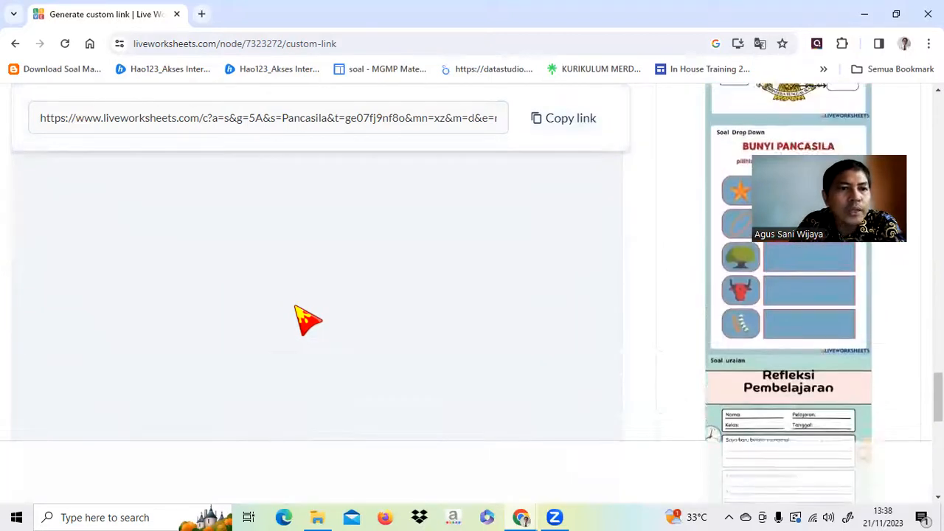
{"action": "scroll", "coordinate": [263, 261], "scroll_direction": "up", "scroll_amount": 6}
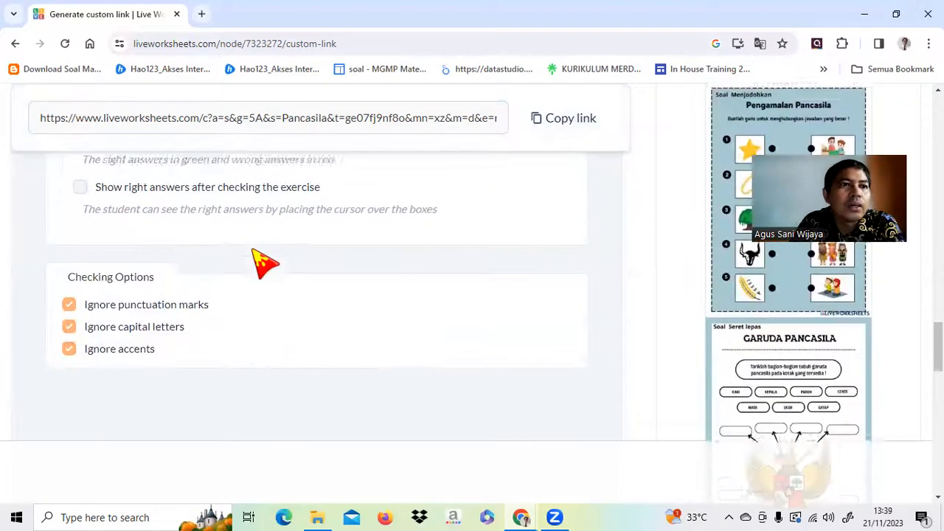
{"action": "scroll", "coordinate": [264, 261], "scroll_direction": "up", "scroll_amount": 8}
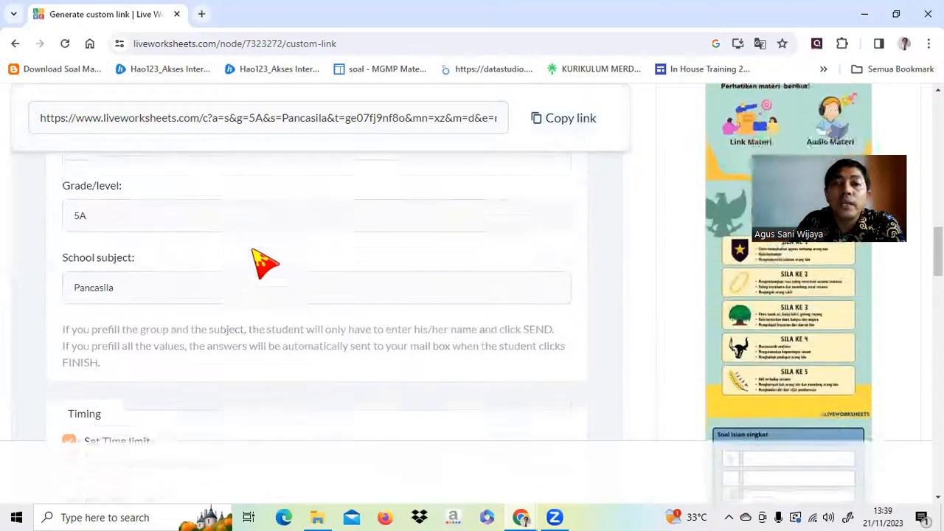
{"action": "scroll", "coordinate": [264, 261], "scroll_direction": "up", "scroll_amount": 5}
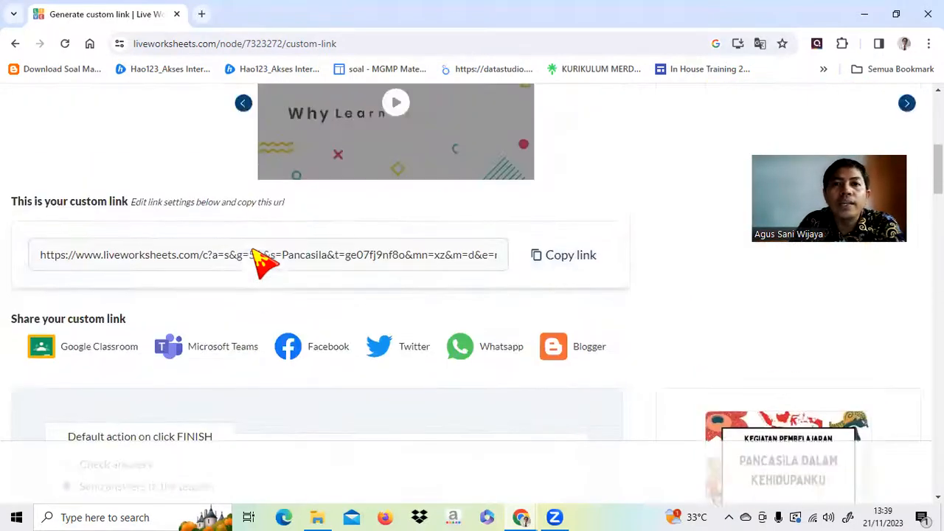
{"action": "left_click", "coordinate": [521, 263]}
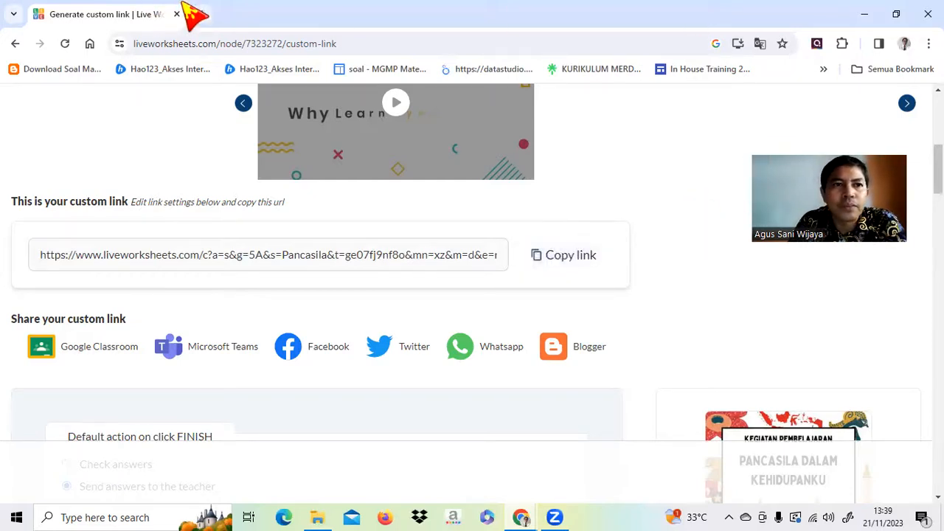
{"action": "left_click", "coordinate": [200, 14]}
{"action": "left_click", "coordinate": [283, 43]}
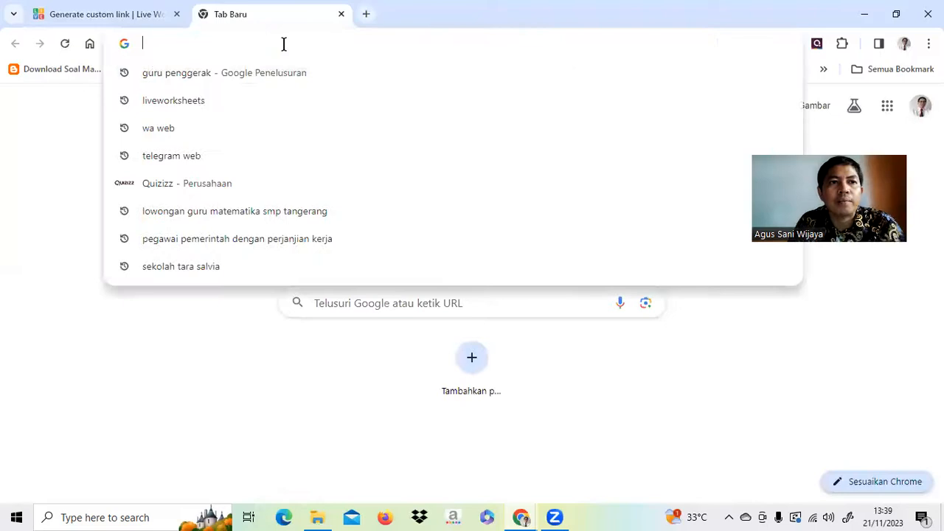
{"action": "type", "text": "https://www.liveworksheets.com/c?a=s&g=5A&s=Pancasila&t=ge07fj9nf8o&mn=xz&m=d&e=n&sr=n&is=y&ia=y&l=pa&i=stdtdsd&r=gb&f=dzdtuudu&d=uszzffzzzz&h=uszuufcozz&ms=uz&cd=pbr23eq4le6jmgnllihdpznznpnbfngnzxxnxpggeeggggxpgxxekjggxg&mw=hs"}
{"action": "key", "text": "Return"}
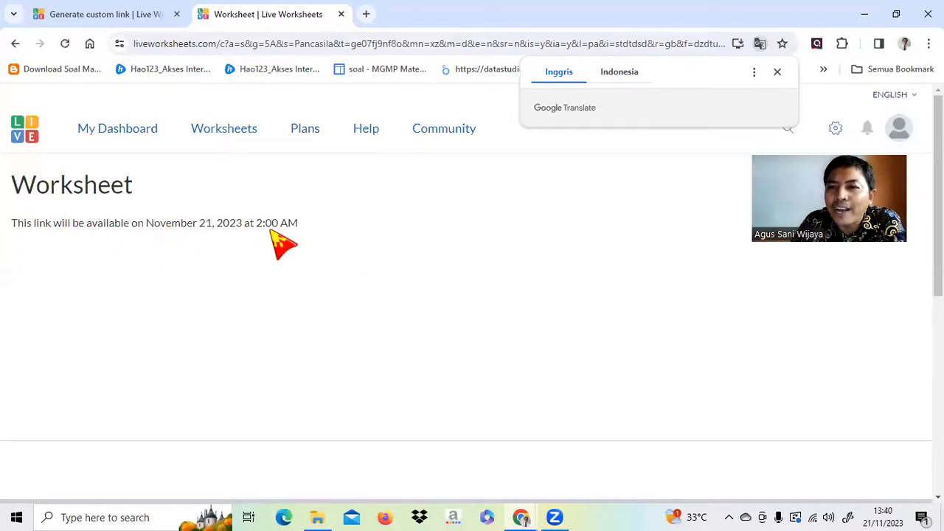
{"action": "left_click", "coordinate": [341, 14]}
{"action": "scroll", "coordinate": [459, 232], "scroll_direction": "down", "scroll_amount": 5}
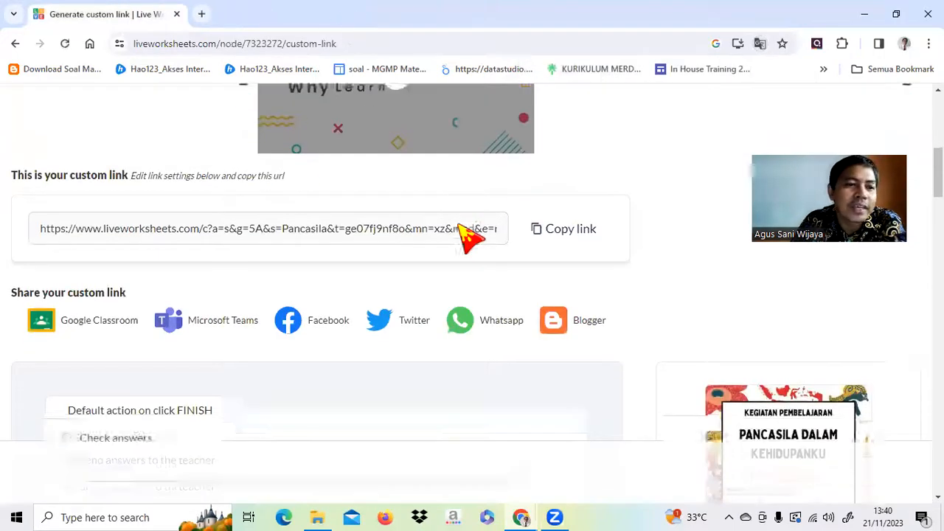
Change the 21/11/2023 availability start time from 14.00 to 13.39.
{"action": "scroll", "coordinate": [460, 231], "scroll_direction": "down", "scroll_amount": 7}
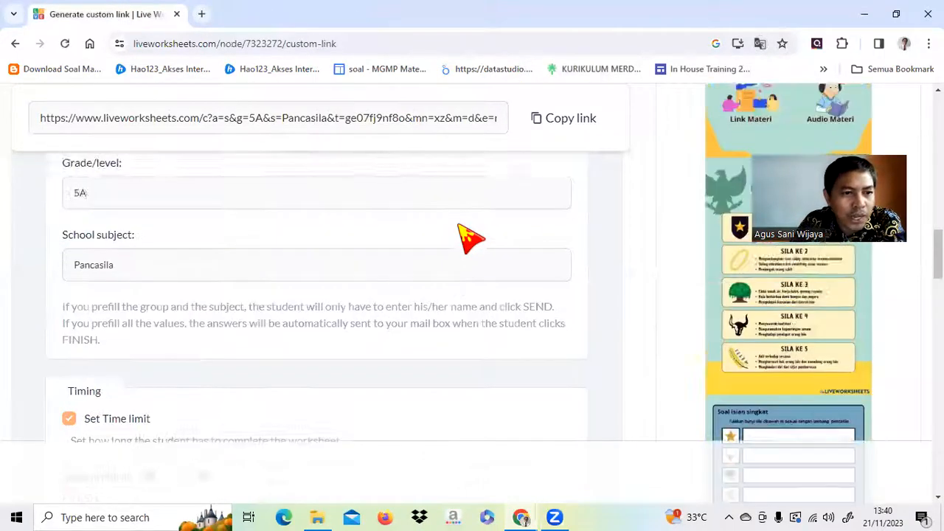
{"action": "scroll", "coordinate": [471, 237], "scroll_direction": "down", "scroll_amount": 1}
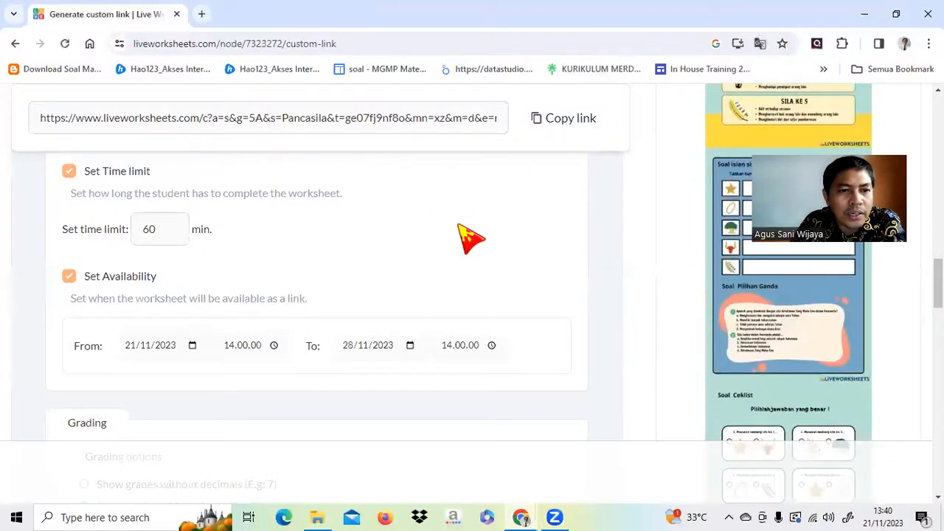
{"action": "left_click", "coordinate": [274, 345]}
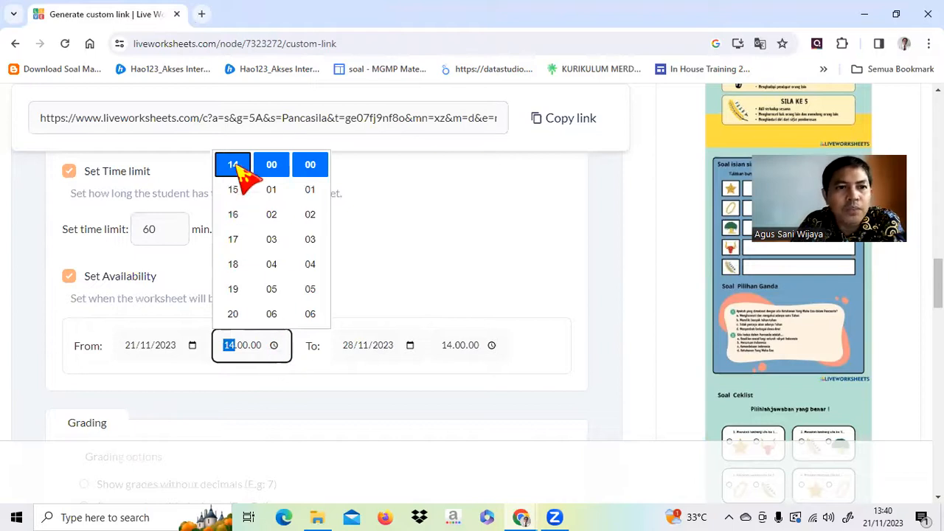
{"action": "scroll", "coordinate": [246, 181], "scroll_direction": "up", "scroll_amount": 2}
{"action": "left_click", "coordinate": [234, 263]}
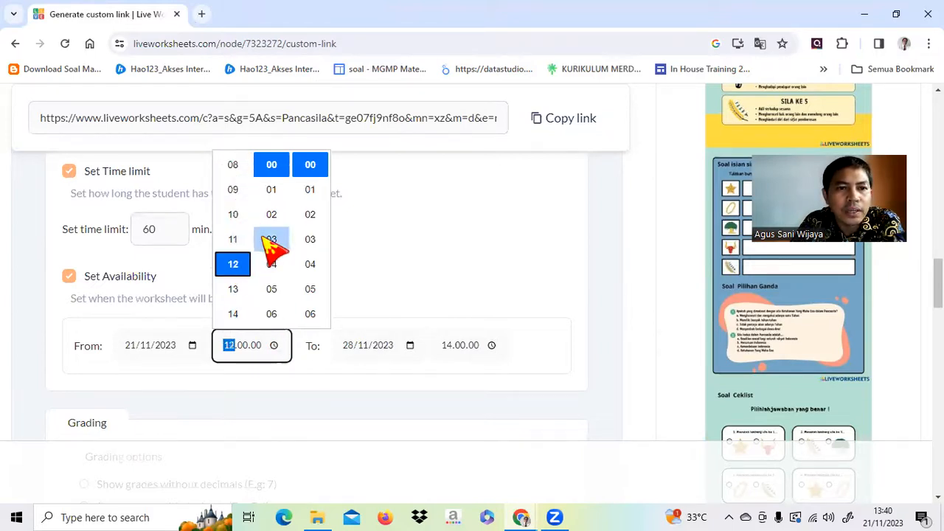
{"action": "scroll", "coordinate": [280, 288], "scroll_direction": "down", "scroll_amount": 5}
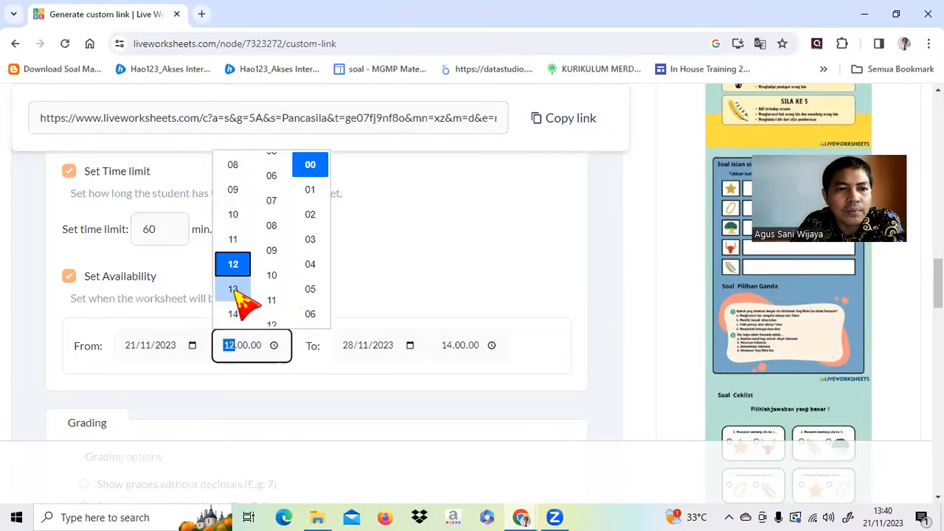
{"action": "left_click", "coordinate": [246, 290]}
{"action": "scroll", "coordinate": [274, 295], "scroll_direction": "down", "scroll_amount": 8}
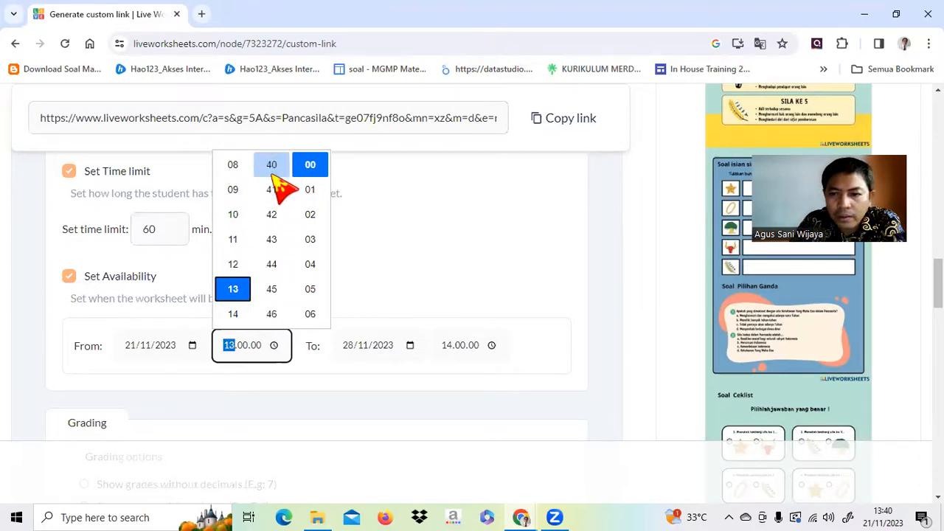
{"action": "scroll", "coordinate": [272, 171], "scroll_direction": "up", "scroll_amount": 2}
{"action": "left_click", "coordinate": [272, 288]}
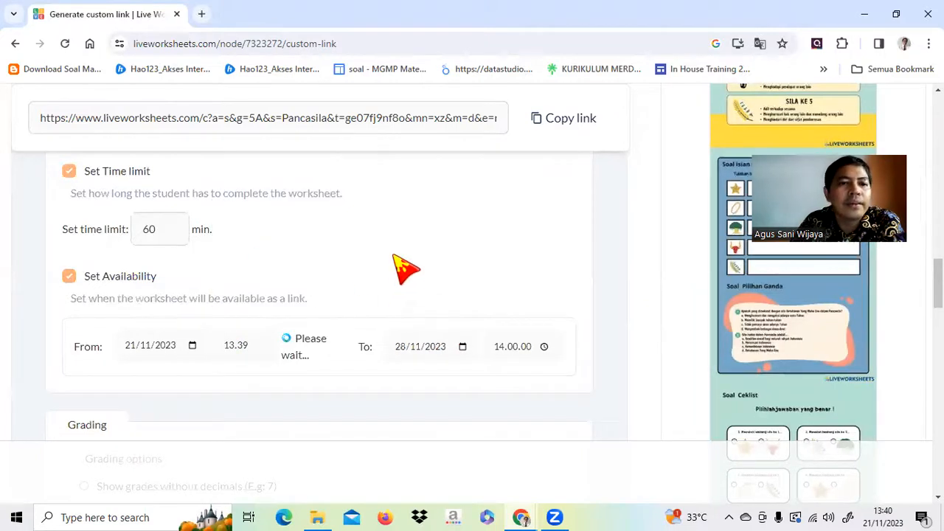
{"action": "scroll", "coordinate": [457, 247], "scroll_direction": "down", "scroll_amount": 2}
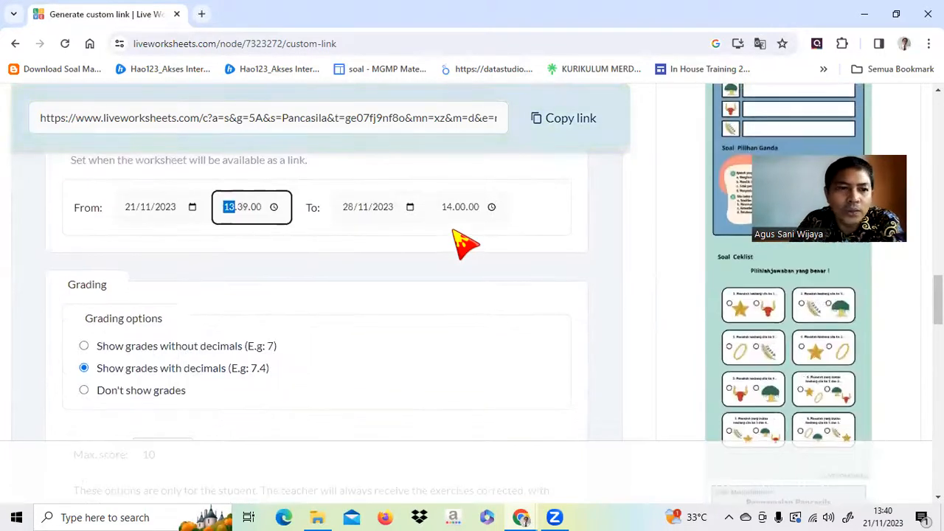
{"action": "scroll", "coordinate": [464, 243], "scroll_direction": "down", "scroll_amount": 7}
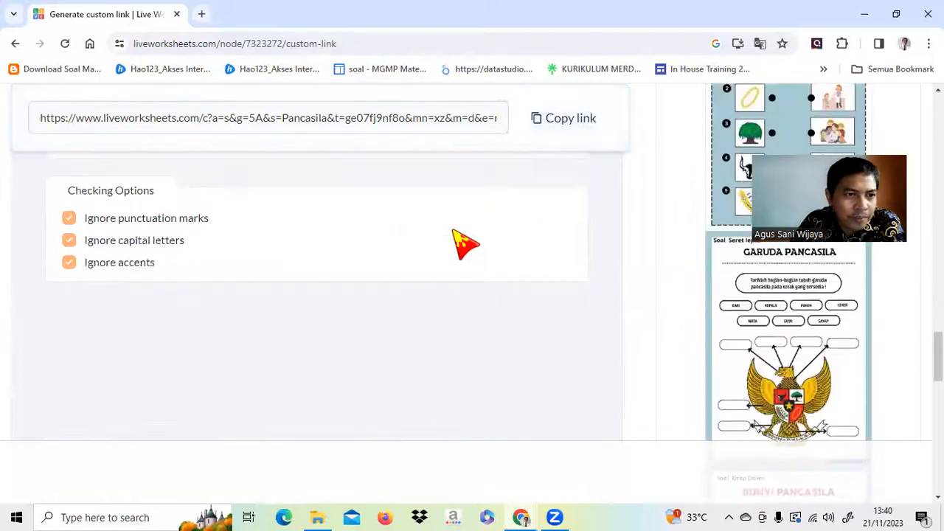
{"action": "scroll", "coordinate": [465, 243], "scroll_direction": "up", "scroll_amount": 5}
{"action": "scroll", "coordinate": [465, 243], "scroll_direction": "up", "scroll_amount": 5}
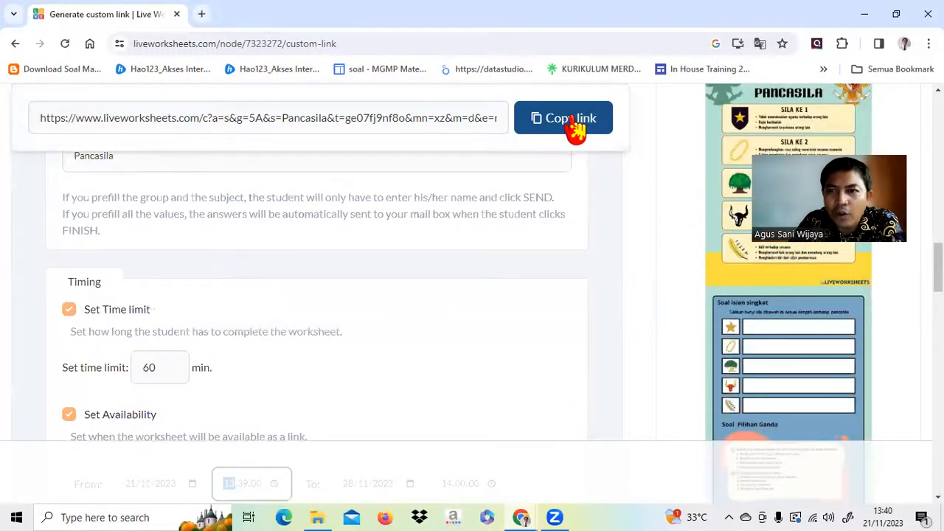
Open the copied custom link in a new tab and dismiss the translation offer.
{"action": "left_click", "coordinate": [201, 14]}
{"action": "left_click", "coordinate": [258, 42]}
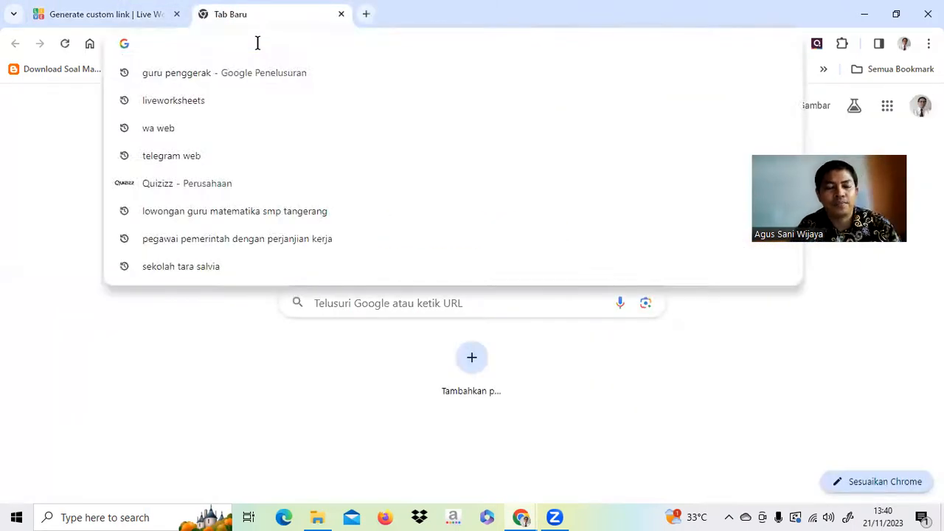
{"action": "type", "text": "https://www.liveworksheets.com/c?a=s&g=5A&s=Pancasila&t=ge07fj9nf8o&mn=xz&m=d&e=n&sr=n&is=y&ia=y&l=pa&i=stdtdsd&r=gb&f=dzdtuuu&d=uszzfcoscz&h=uszuufcozz&ms=uz&cd=pbr23eq4le6jmgnllihdpznznpnbfngnzxxnxxpggekjpkgxpgxxekjggxg&mw=hs"}
{"action": "key", "text": "Return"}
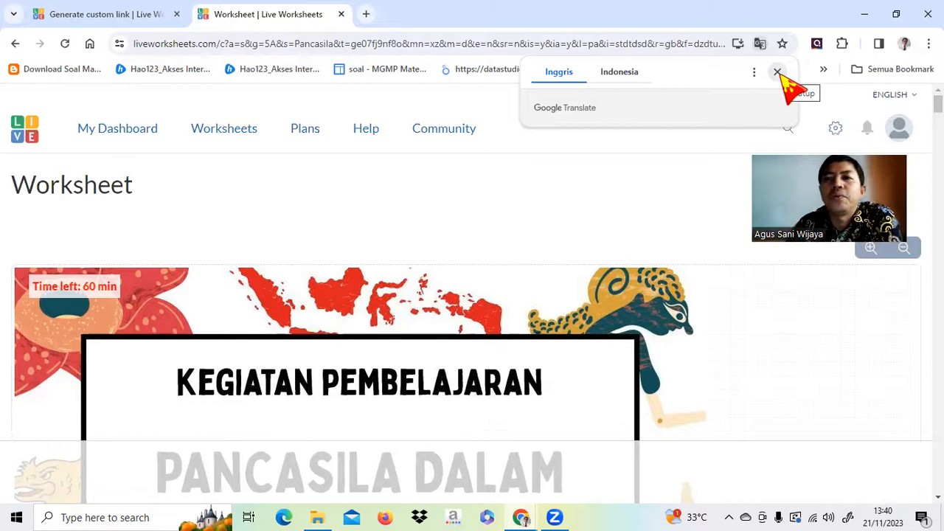
{"action": "left_click", "coordinate": [778, 72]}
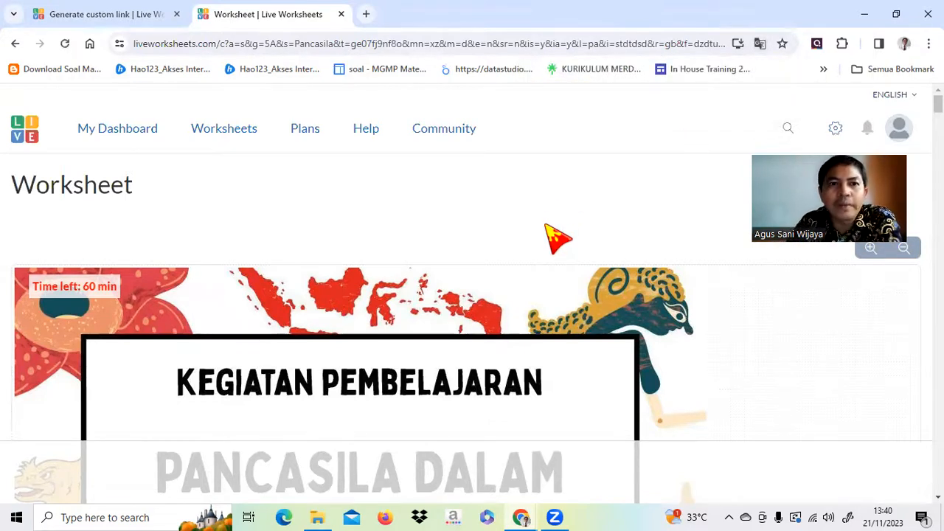
Enter the student's name in the Nama field.
{"action": "scroll", "coordinate": [557, 237], "scroll_direction": "down", "scroll_amount": 3}
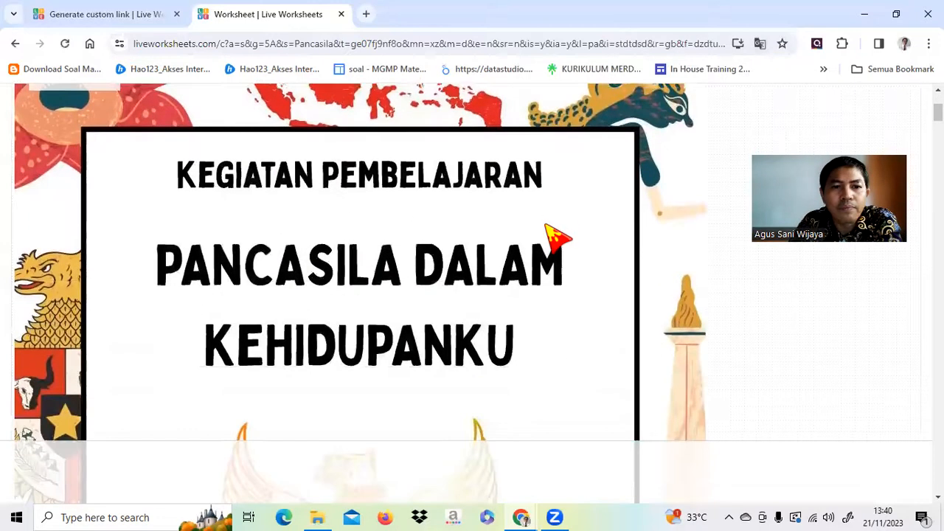
{"action": "scroll", "coordinate": [557, 237], "scroll_direction": "up", "scroll_amount": 3}
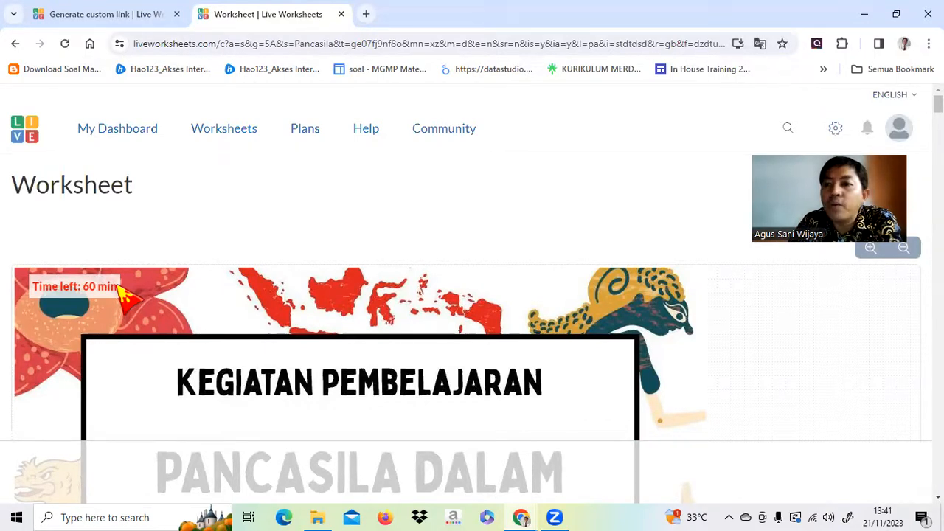
{"action": "scroll", "coordinate": [249, 238], "scroll_direction": "down", "scroll_amount": 3}
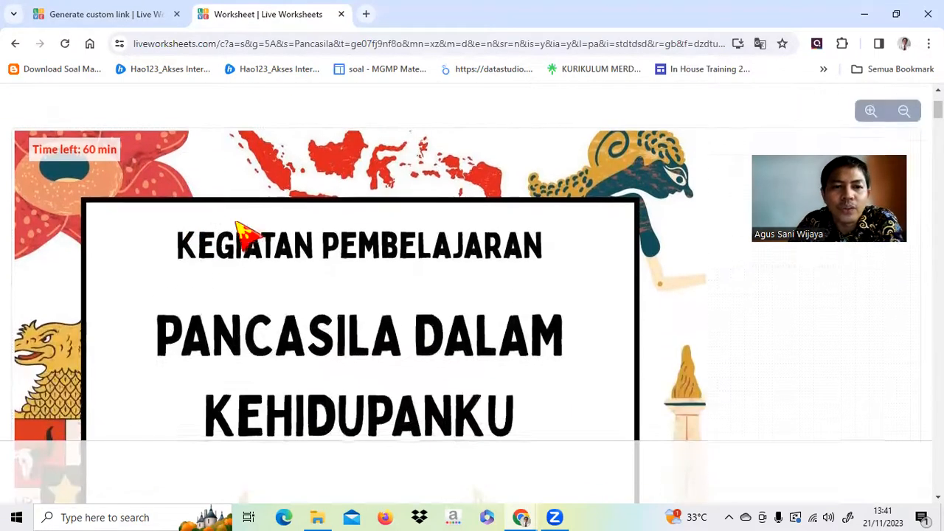
{"action": "scroll", "coordinate": [367, 180], "scroll_direction": "down", "scroll_amount": 7}
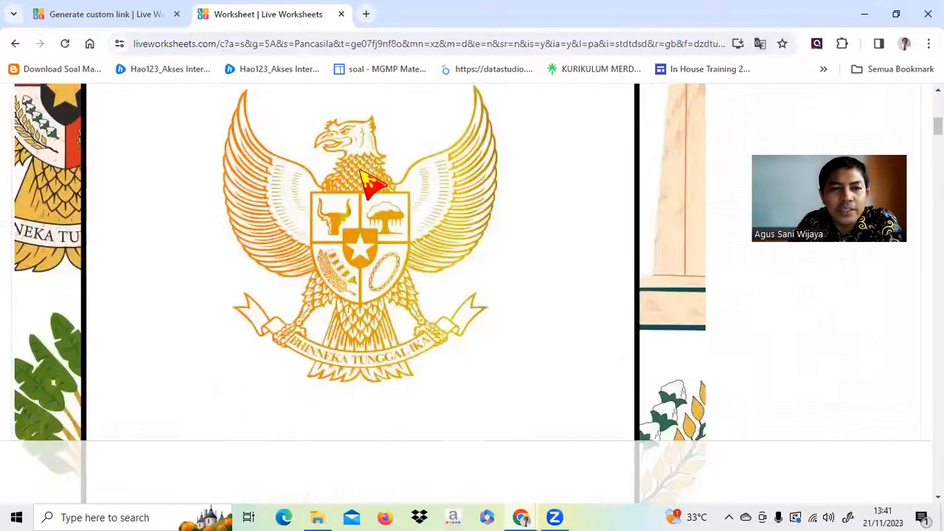
{"action": "scroll", "coordinate": [366, 181], "scroll_direction": "down", "scroll_amount": 3}
{"action": "left_click", "coordinate": [258, 191]}
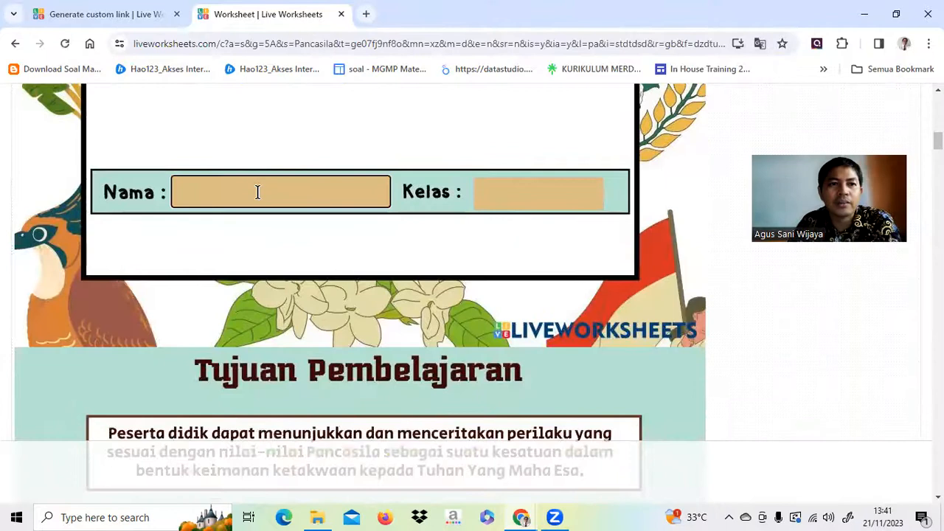
{"action": "type", "text": "Agus"}
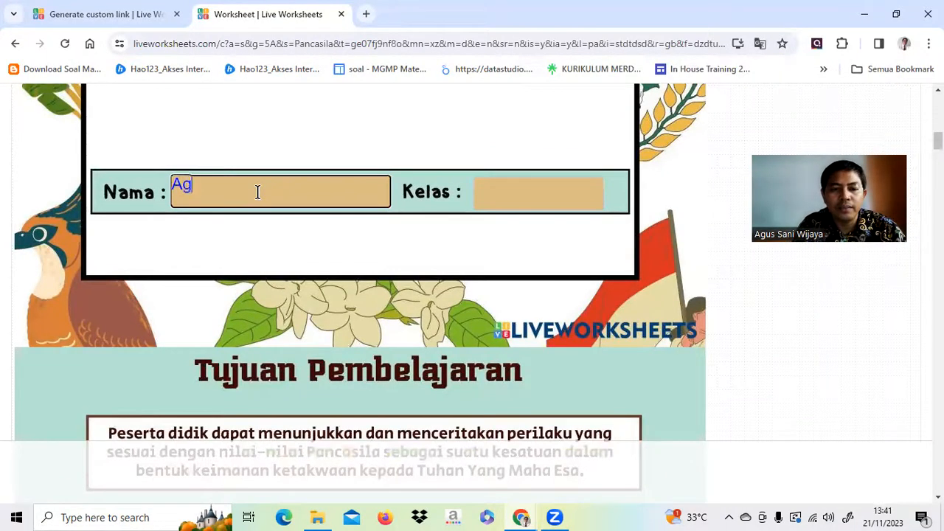
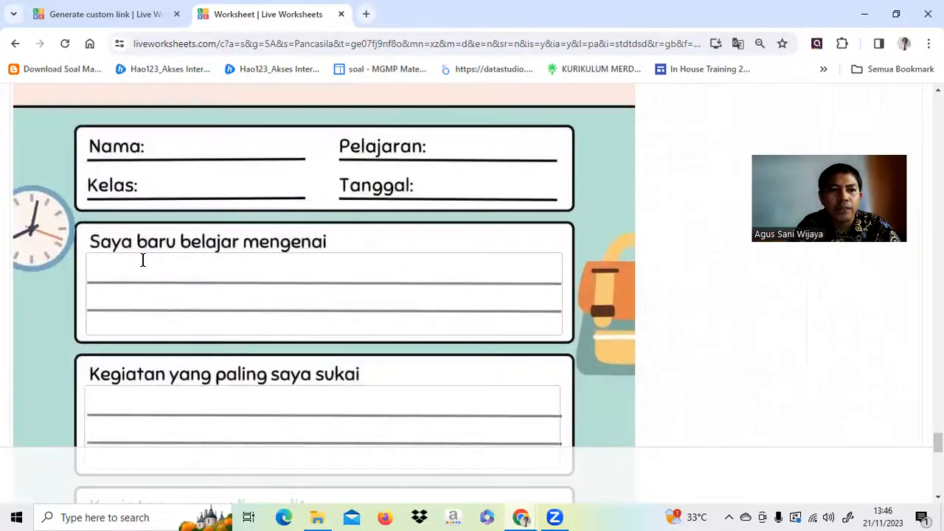
Fill in the reflection answers, starting with 'pancasila', and answering the favourite, hardest and improvement questions.
{"action": "type", "text": "pancasila"}
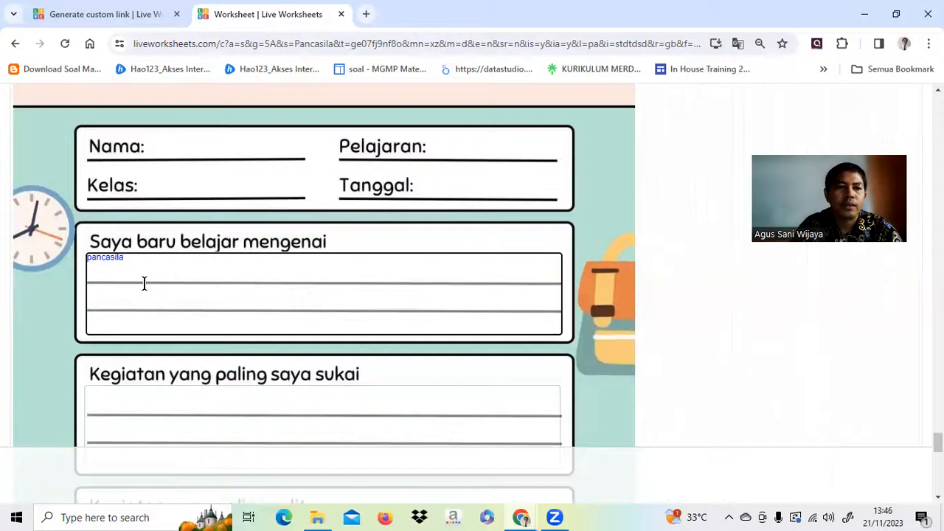
{"action": "scroll", "coordinate": [145, 283], "scroll_direction": "down", "scroll_amount": 2}
{"action": "left_click", "coordinate": [146, 285]}
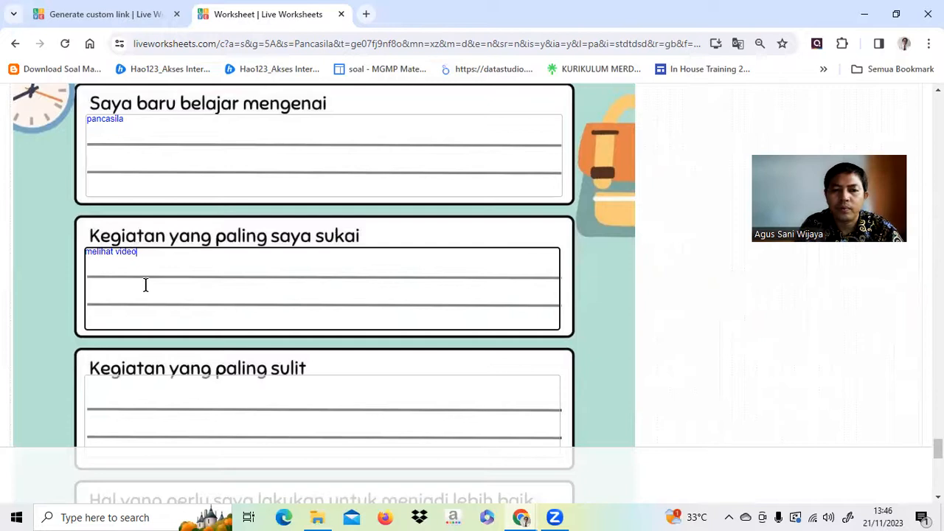
{"action": "scroll", "coordinate": [146, 284], "scroll_direction": "down", "scroll_amount": 2}
{"action": "left_click", "coordinate": [150, 265]}
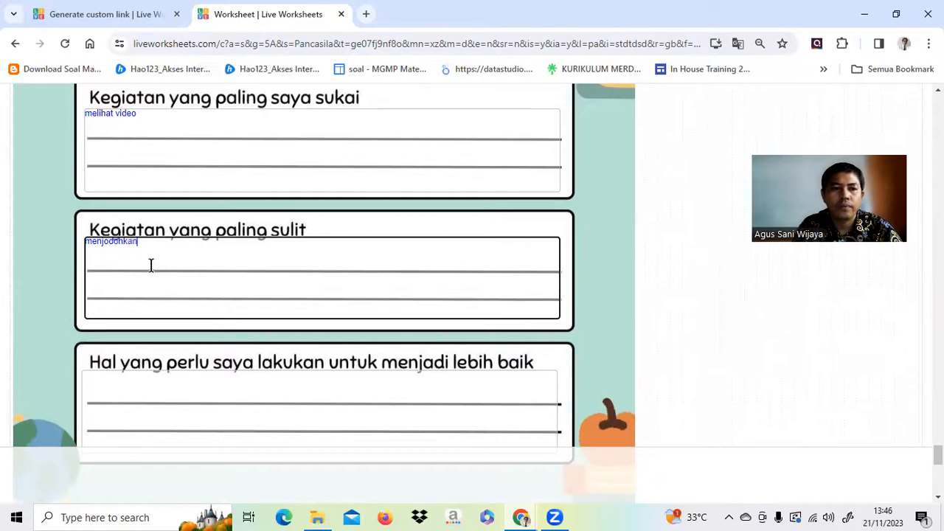
{"action": "scroll", "coordinate": [150, 266], "scroll_direction": "down", "scroll_amount": 2}
{"action": "left_click", "coordinate": [154, 242]}
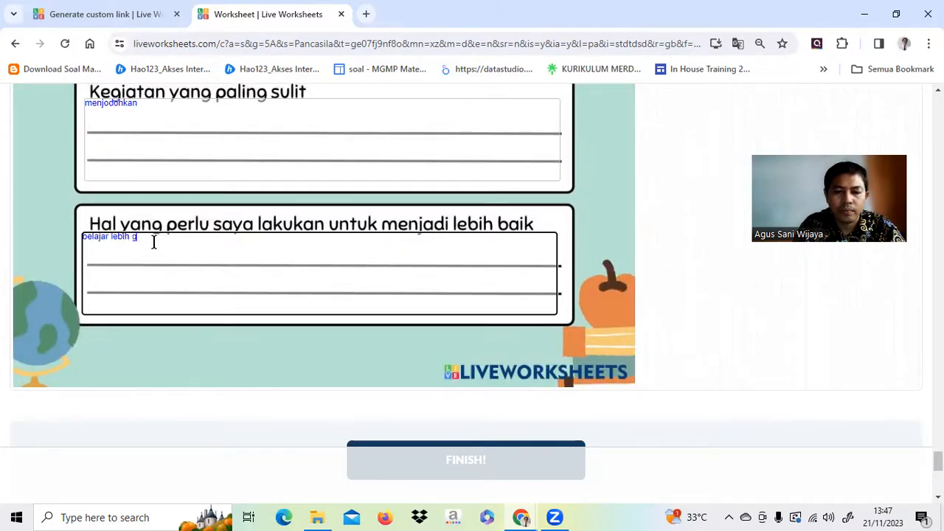
{"action": "type", "text": "pelajar lebih gua"}
{"action": "key", "text": "BackSpace"}
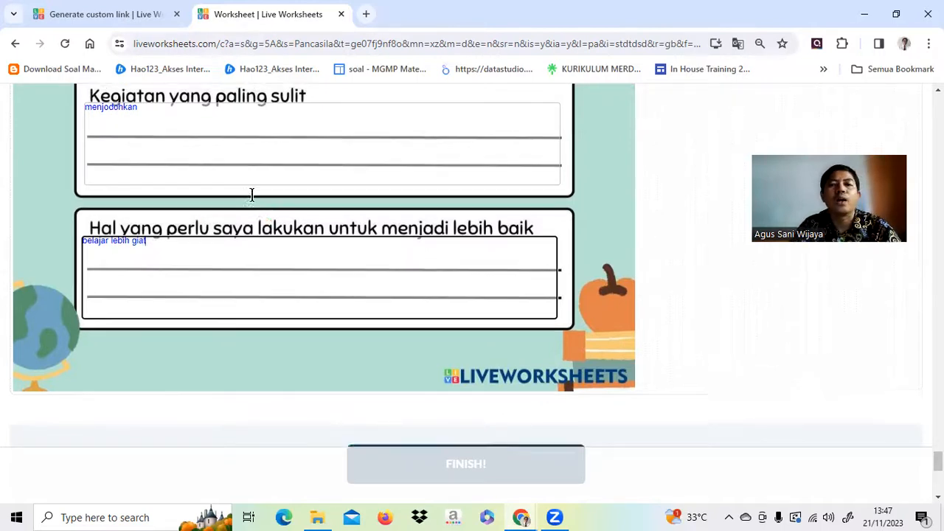
{"action": "scroll", "coordinate": [398, 192], "scroll_direction": "up", "scroll_amount": 1}
{"action": "scroll", "coordinate": [398, 191], "scroll_direction": "down", "scroll_amount": 4}
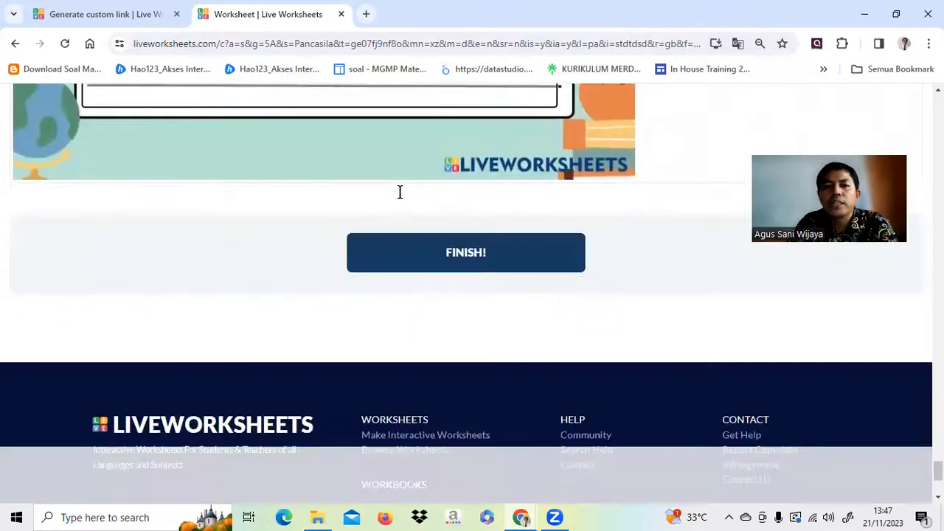
Finish the worksheet, send it under the student's full name, and dismiss the sent confirmation.
{"action": "left_click", "coordinate": [500, 264]}
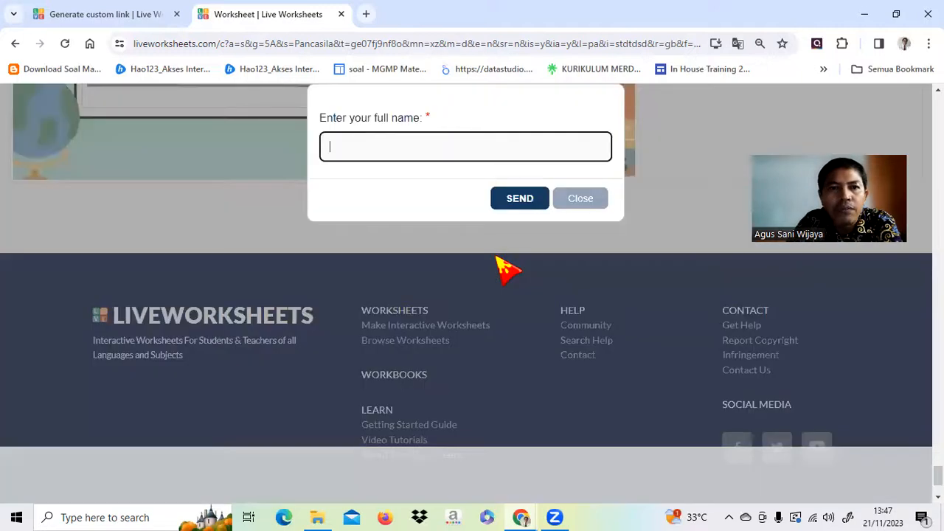
{"action": "left_click", "coordinate": [378, 149]}
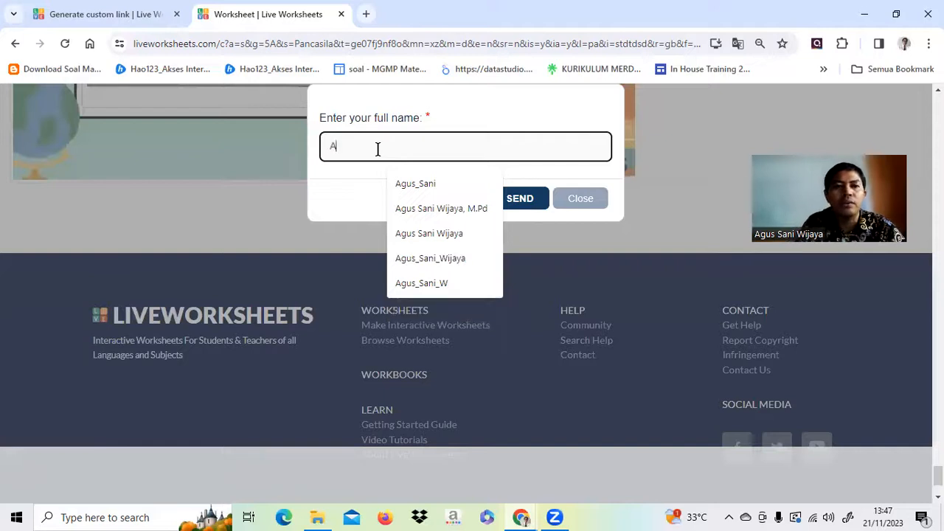
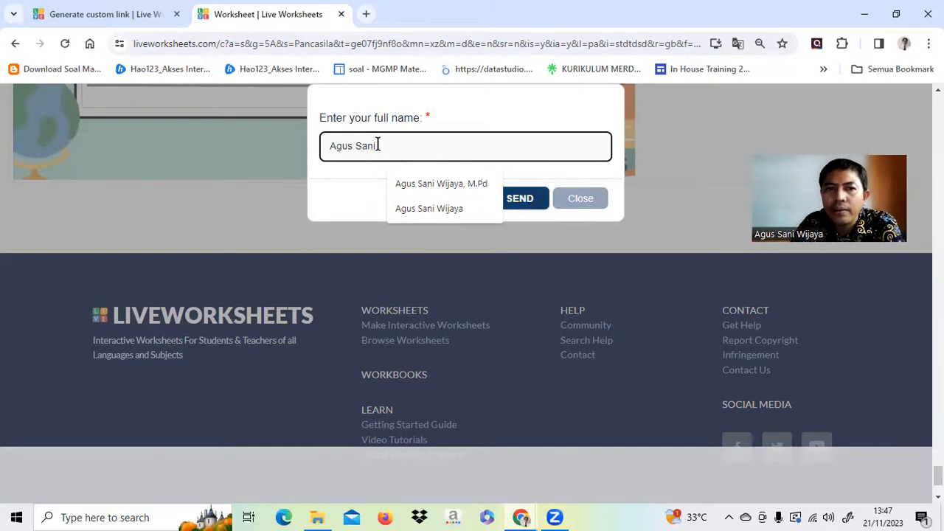
{"action": "left_click", "coordinate": [516, 200]}
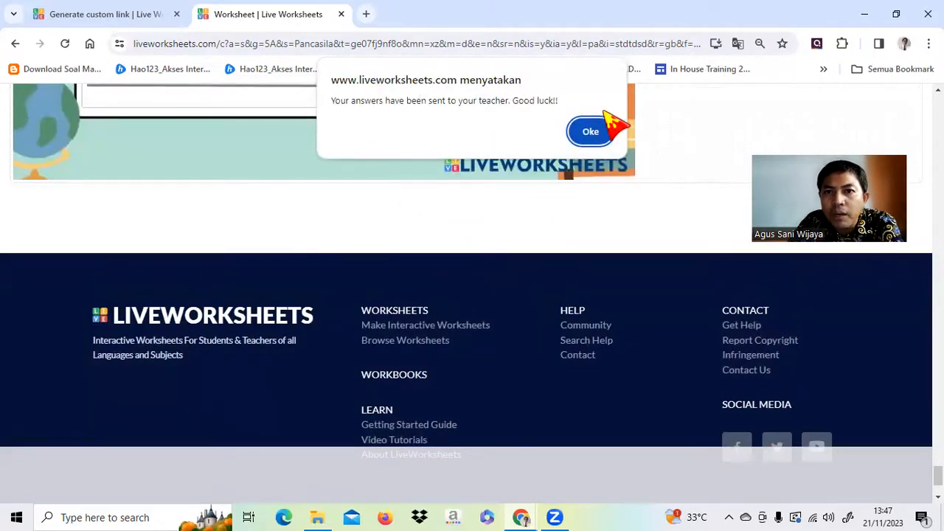
{"action": "left_click", "coordinate": [594, 131]}
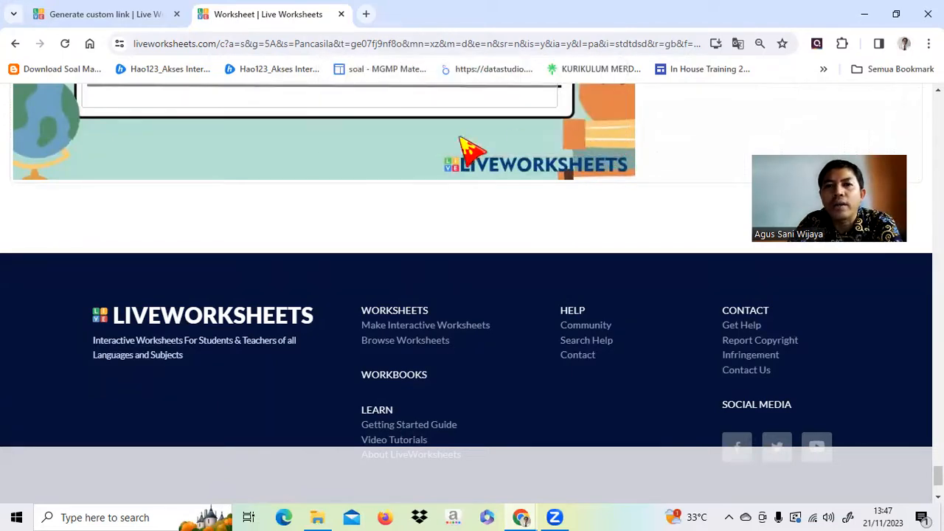
{"action": "scroll", "coordinate": [483, 203], "scroll_direction": "up", "scroll_amount": 20}
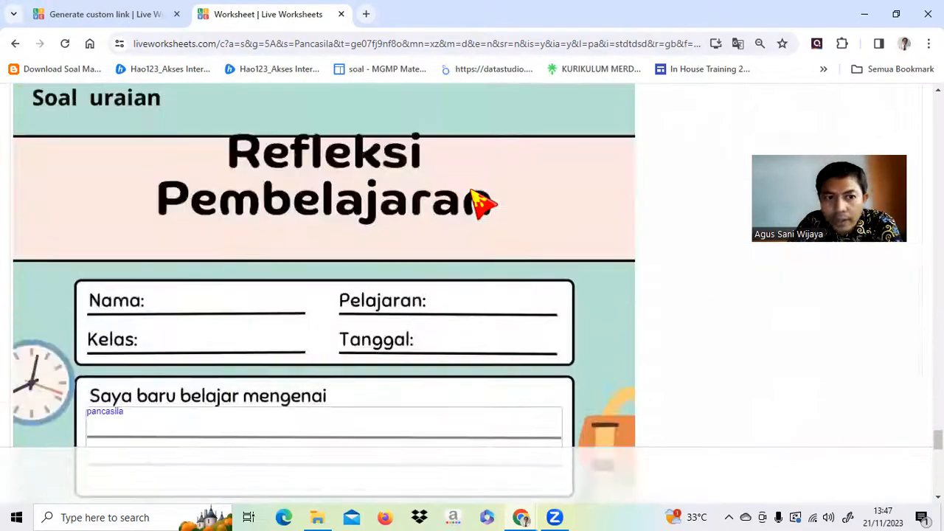
Scroll through the submitted worksheet to review the short answers and the 7.1/10 score.
{"action": "scroll", "coordinate": [483, 203], "scroll_direction": "up", "scroll_amount": 20}
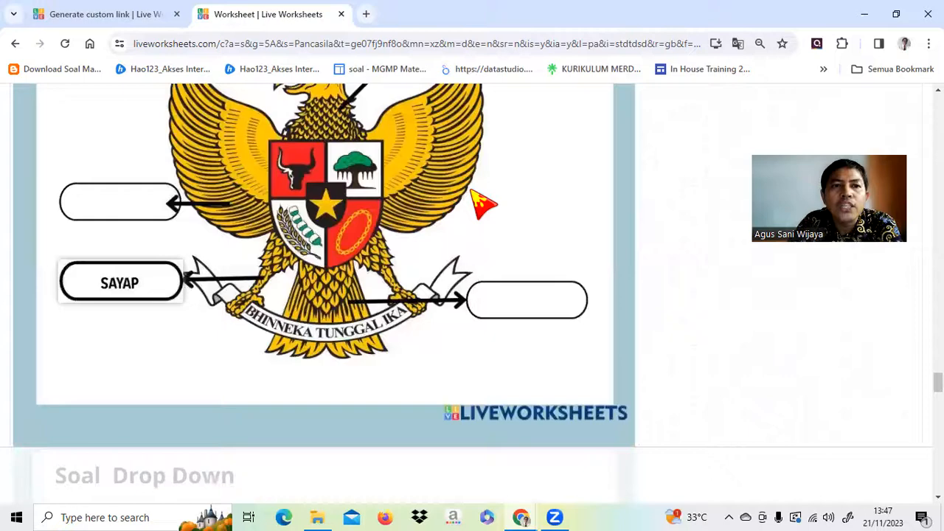
{"action": "scroll", "coordinate": [481, 199], "scroll_direction": "up", "scroll_amount": 20}
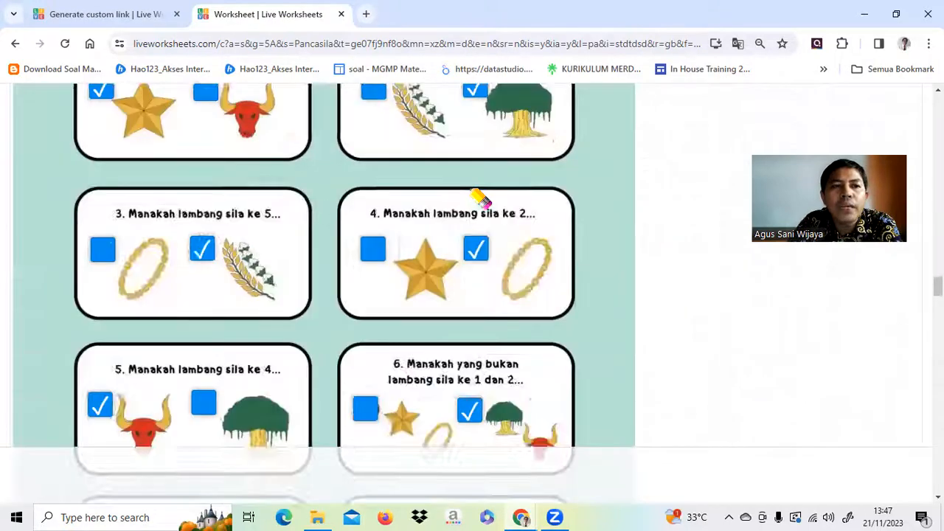
{"action": "scroll", "coordinate": [479, 197], "scroll_direction": "up", "scroll_amount": 20}
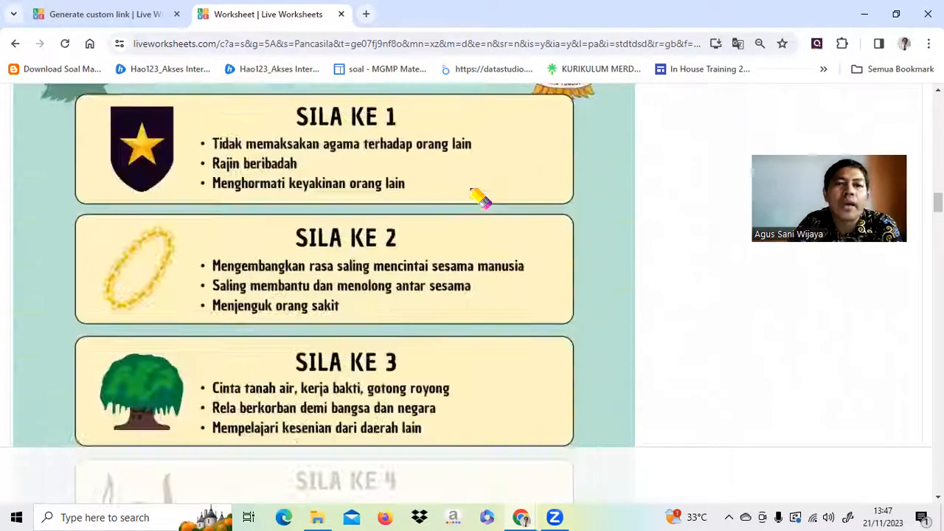
{"action": "scroll", "coordinate": [479, 198], "scroll_direction": "up", "scroll_amount": 20}
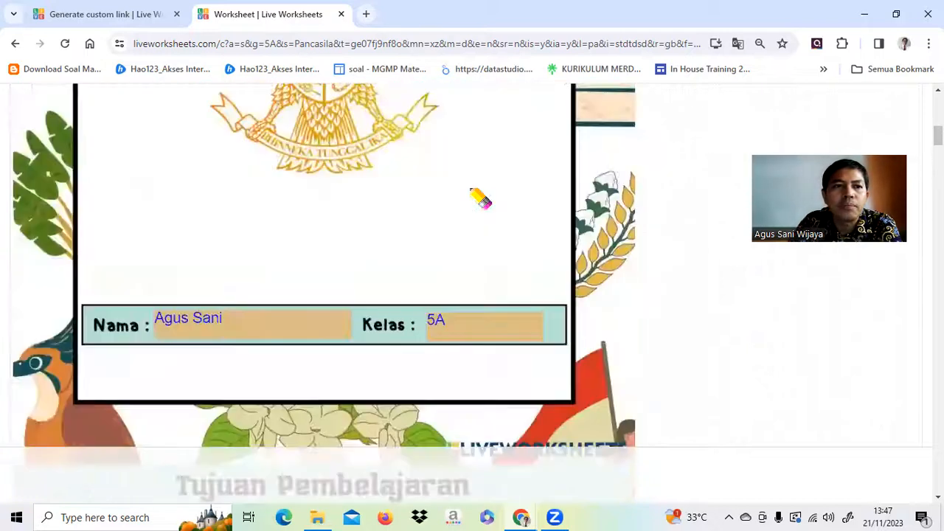
{"action": "scroll", "coordinate": [479, 198], "scroll_direction": "up", "scroll_amount": 15}
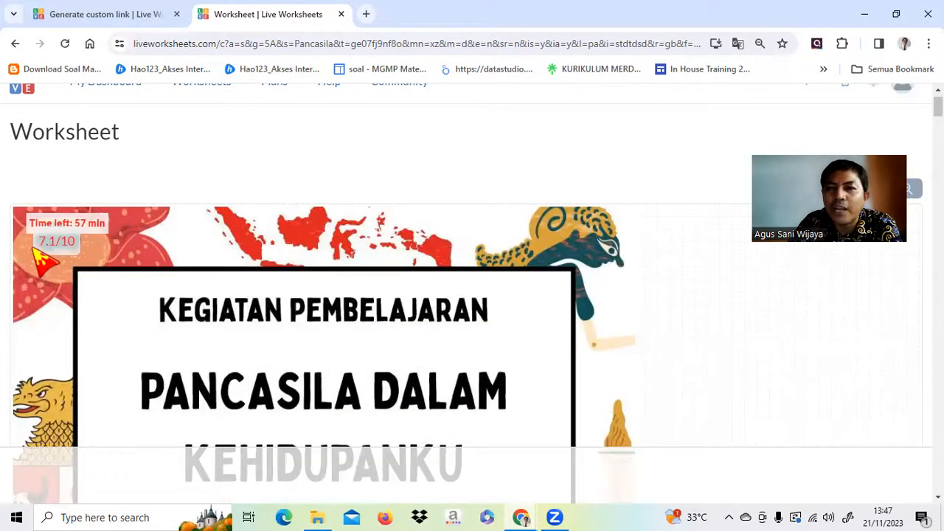
{"action": "scroll", "coordinate": [383, 327], "scroll_direction": "down", "scroll_amount": 8}
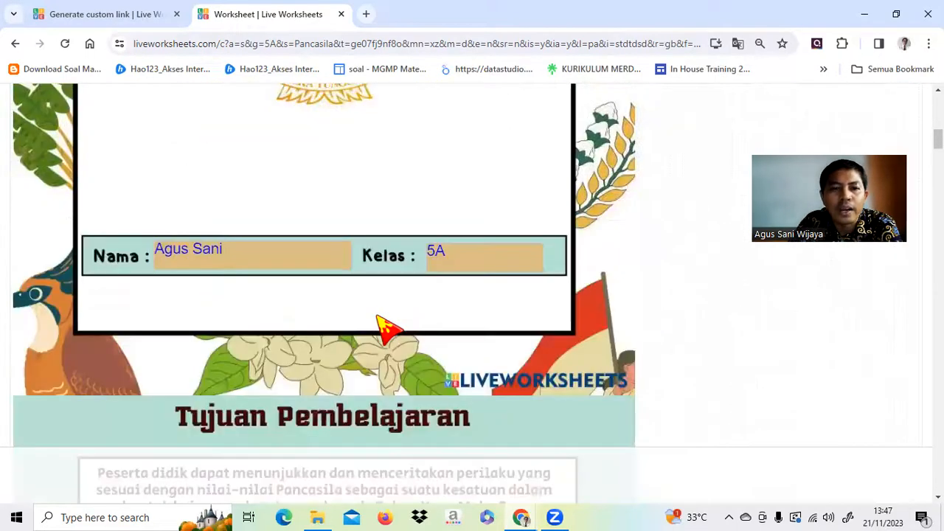
{"action": "scroll", "coordinate": [383, 327], "scroll_direction": "down", "scroll_amount": 10}
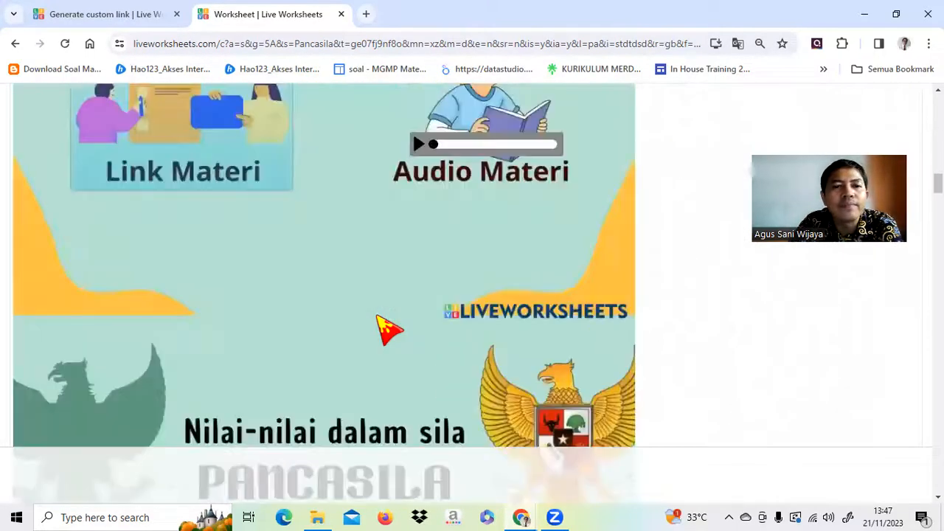
{"action": "scroll", "coordinate": [384, 326], "scroll_direction": "down", "scroll_amount": 10}
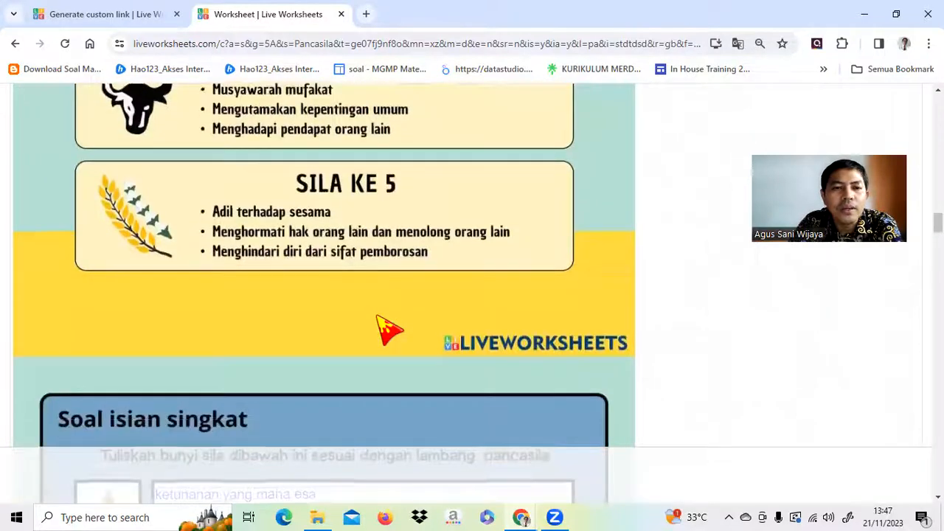
{"action": "scroll", "coordinate": [377, 319], "scroll_direction": "down", "scroll_amount": 3}
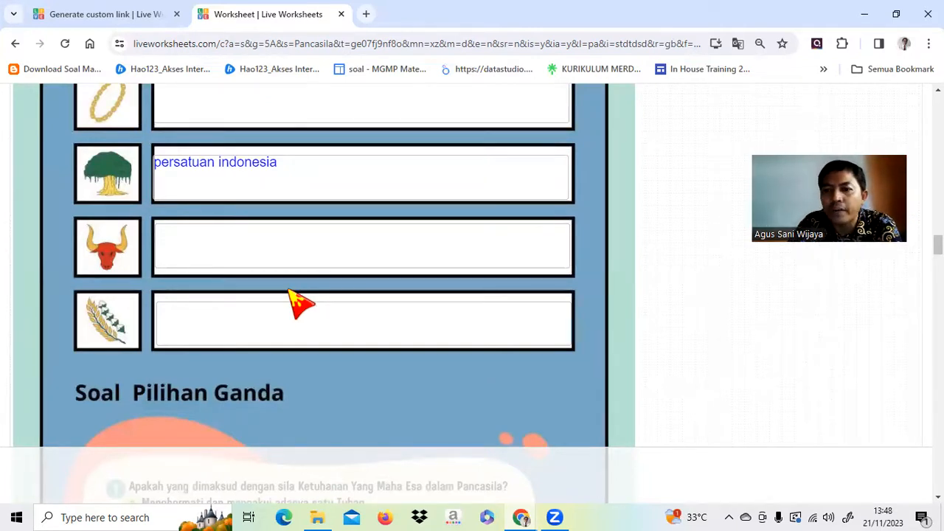
{"action": "scroll", "coordinate": [301, 303], "scroll_direction": "down", "scroll_amount": 3}
{"action": "scroll", "coordinate": [301, 302], "scroll_direction": "up", "scroll_amount": 5}
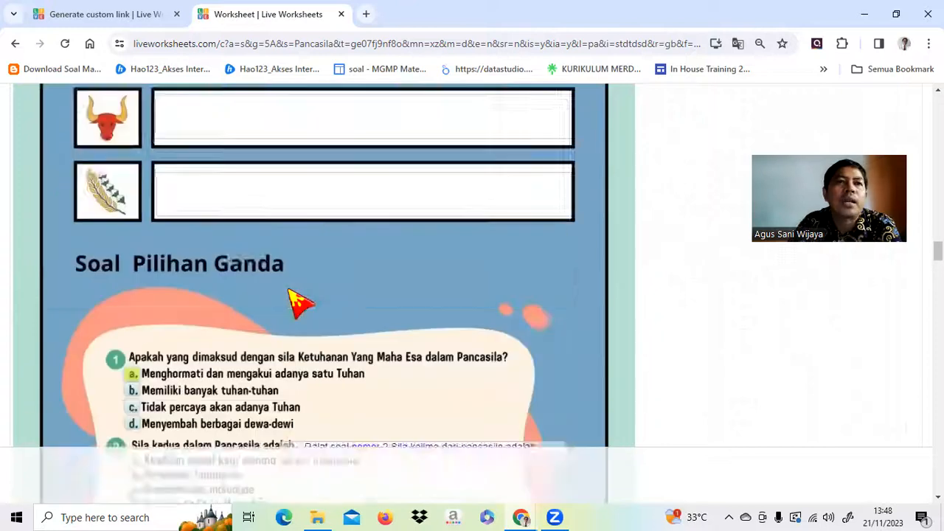
{"action": "left_click", "coordinate": [340, 14]}
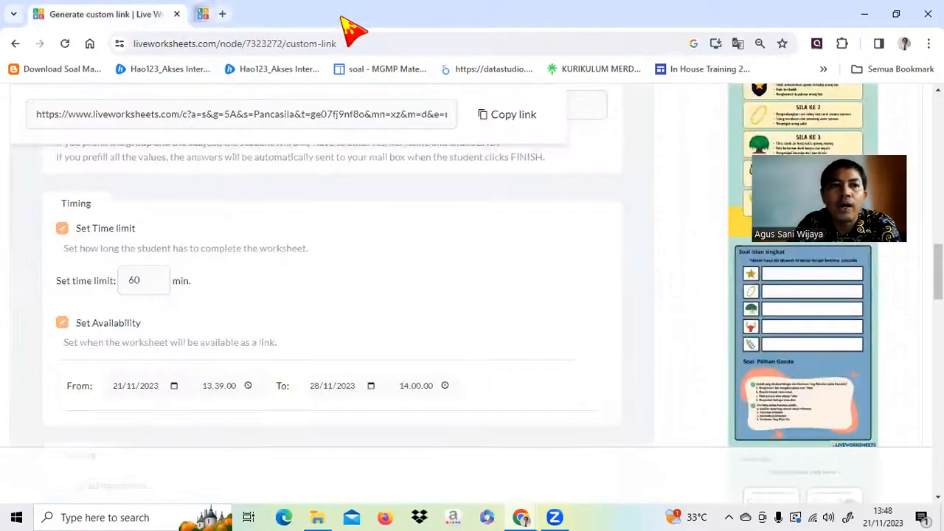
{"action": "scroll", "coordinate": [310, 287], "scroll_direction": "up", "scroll_amount": 3}
{"action": "scroll", "coordinate": [310, 288], "scroll_direction": "up", "scroll_amount": 6}
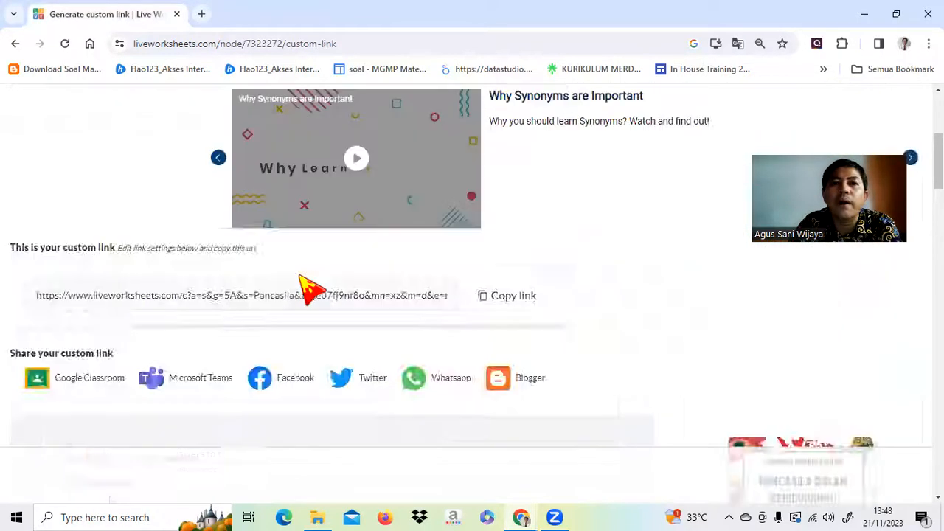
{"action": "left_click", "coordinate": [94, 134]}
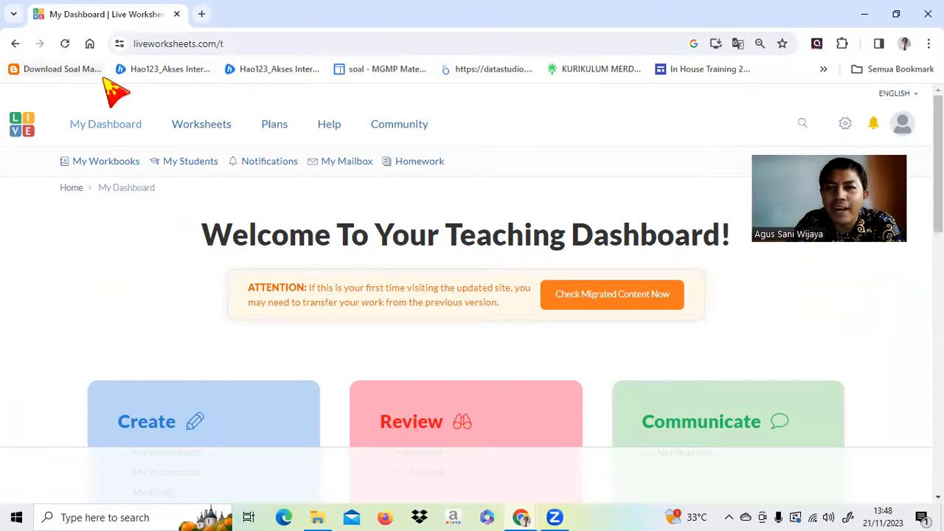
{"action": "left_click", "coordinate": [352, 164]}
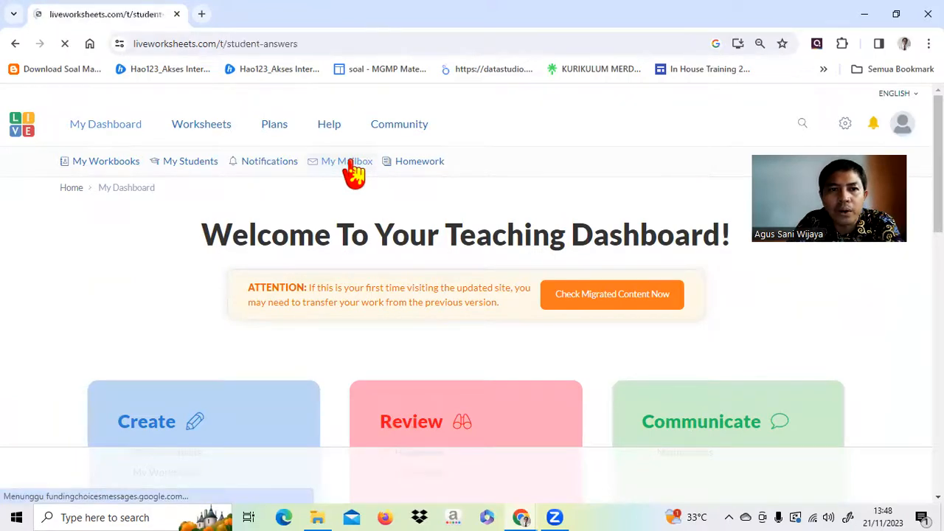
{"action": "scroll", "coordinate": [448, 193], "scroll_direction": "down", "scroll_amount": 5}
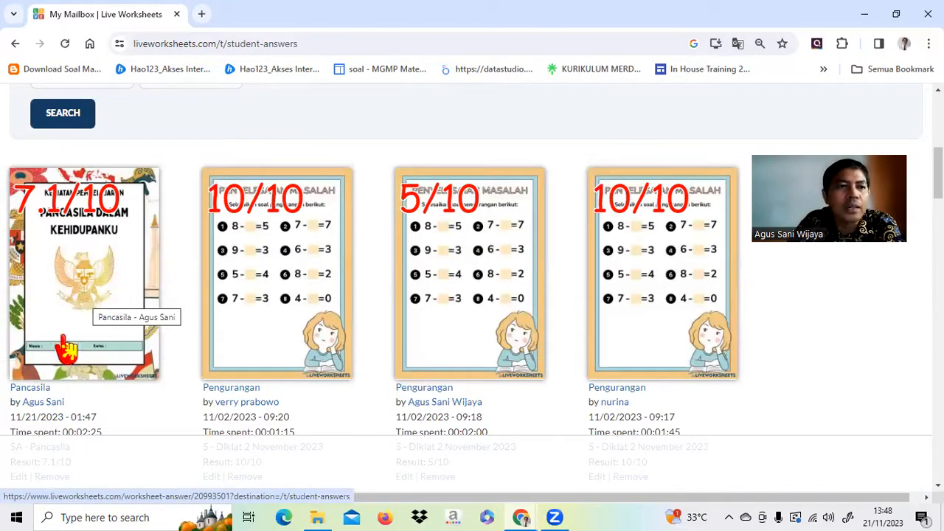
{"action": "scroll", "coordinate": [109, 302], "scroll_direction": "down", "scroll_amount": 1}
{"action": "scroll", "coordinate": [114, 291], "scroll_direction": "down", "scroll_amount": 1}
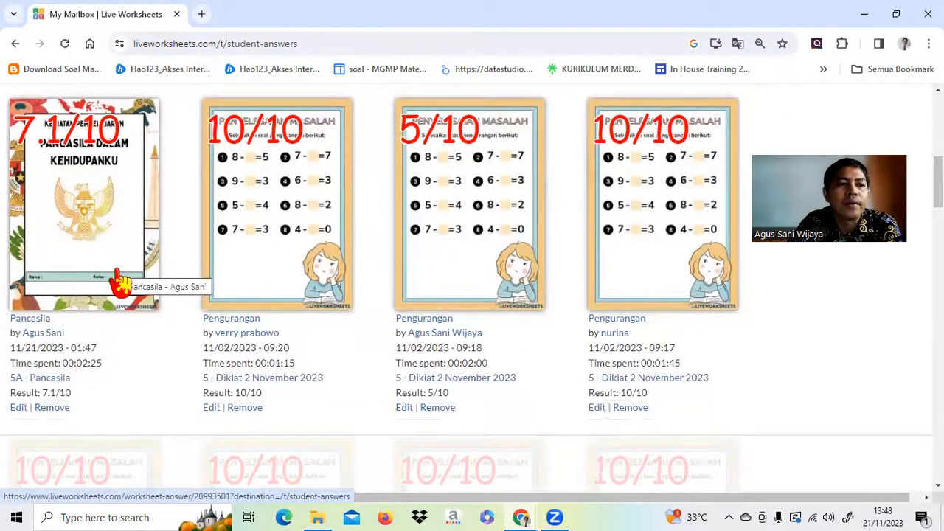
{"action": "scroll", "coordinate": [120, 277], "scroll_direction": "down", "scroll_amount": 2}
{"action": "scroll", "coordinate": [119, 273], "scroll_direction": "up", "scroll_amount": 2}
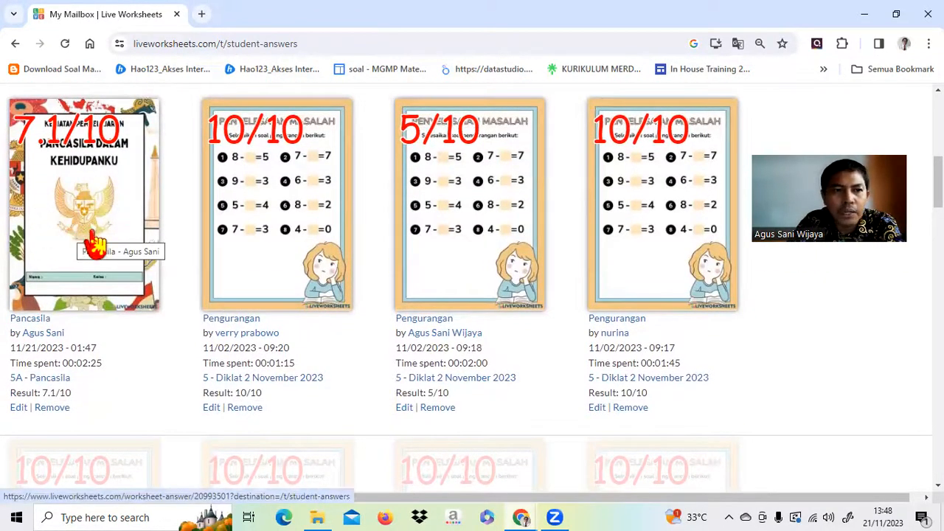
Open the level 5A Pancasila answer and scroll through every graded section, returning to the top.
{"action": "left_click", "coordinate": [83, 214]}
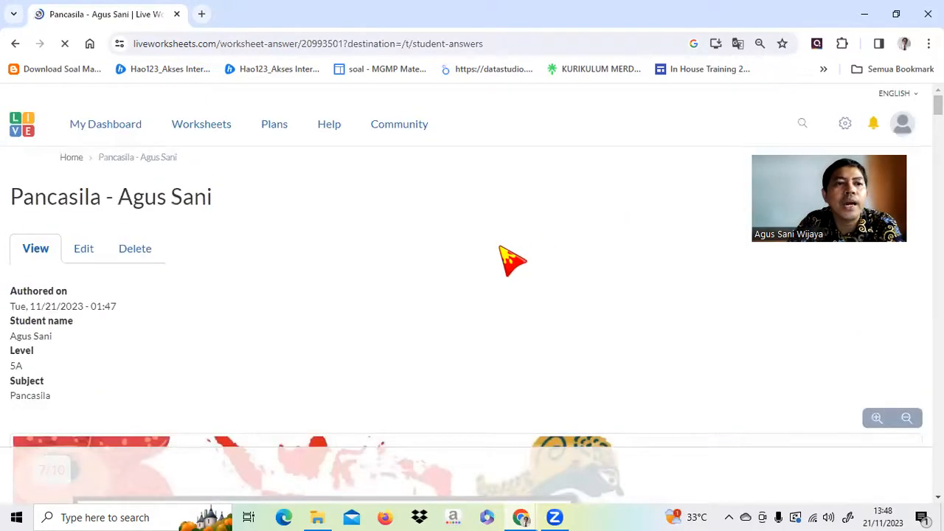
{"action": "scroll", "coordinate": [512, 261], "scroll_direction": "down", "scroll_amount": 15}
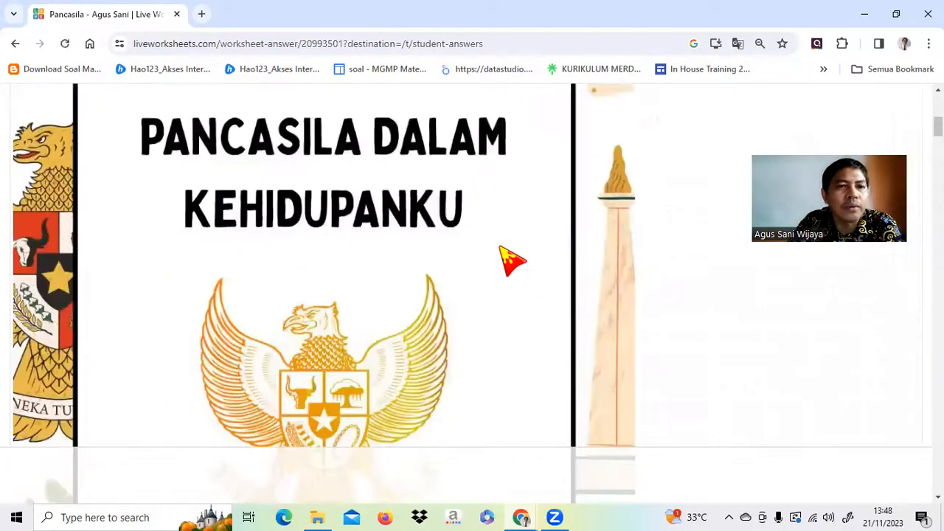
{"action": "scroll", "coordinate": [512, 261], "scroll_direction": "down", "scroll_amount": 15}
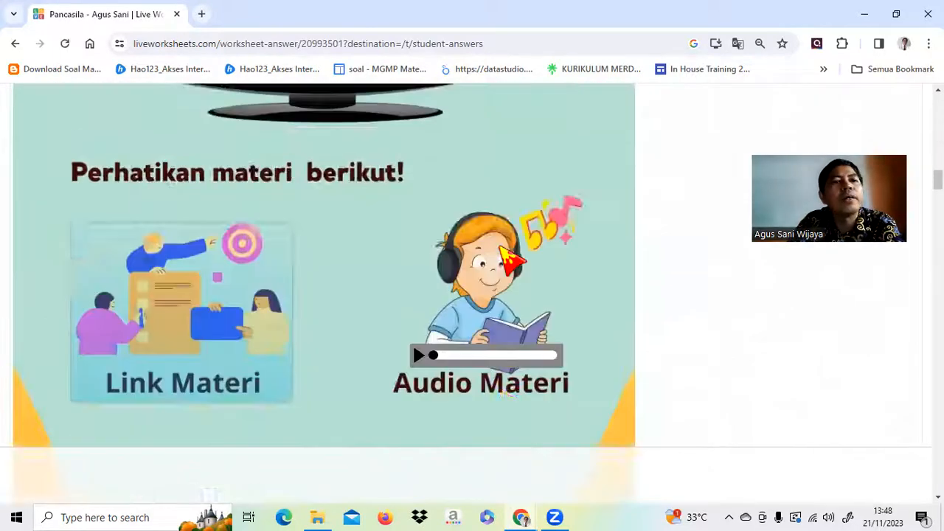
{"action": "scroll", "coordinate": [512, 260], "scroll_direction": "down", "scroll_amount": 12}
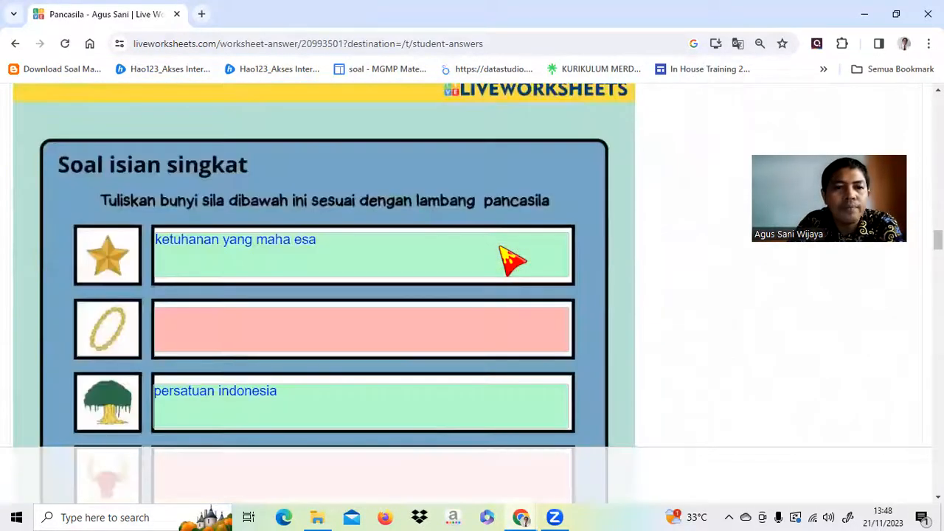
{"action": "scroll", "coordinate": [442, 287], "scroll_direction": "up", "scroll_amount": 4}
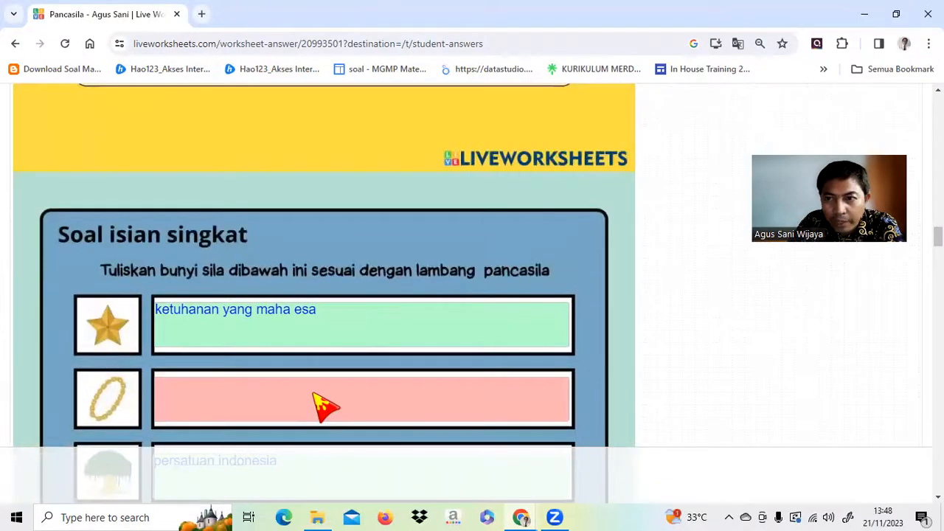
{"action": "scroll", "coordinate": [326, 391], "scroll_direction": "down", "scroll_amount": 10}
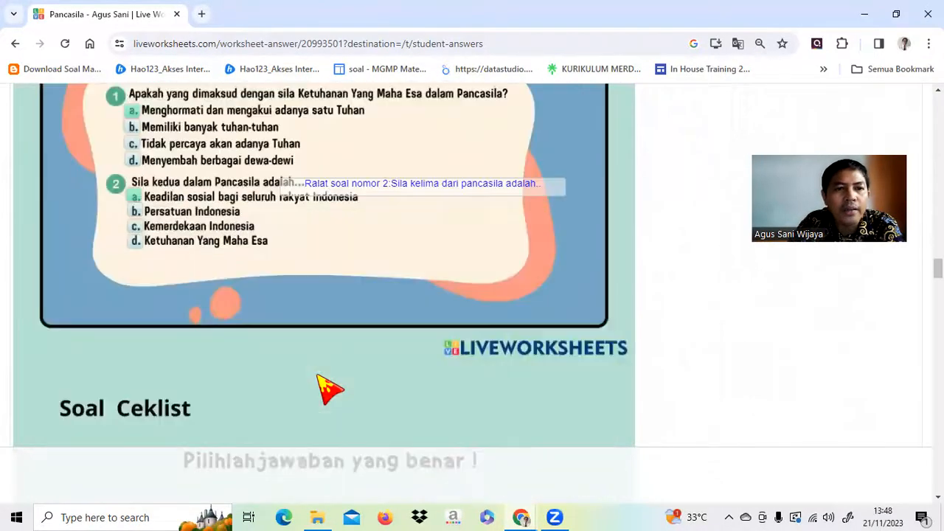
{"action": "scroll", "coordinate": [327, 388], "scroll_direction": "down", "scroll_amount": 8}
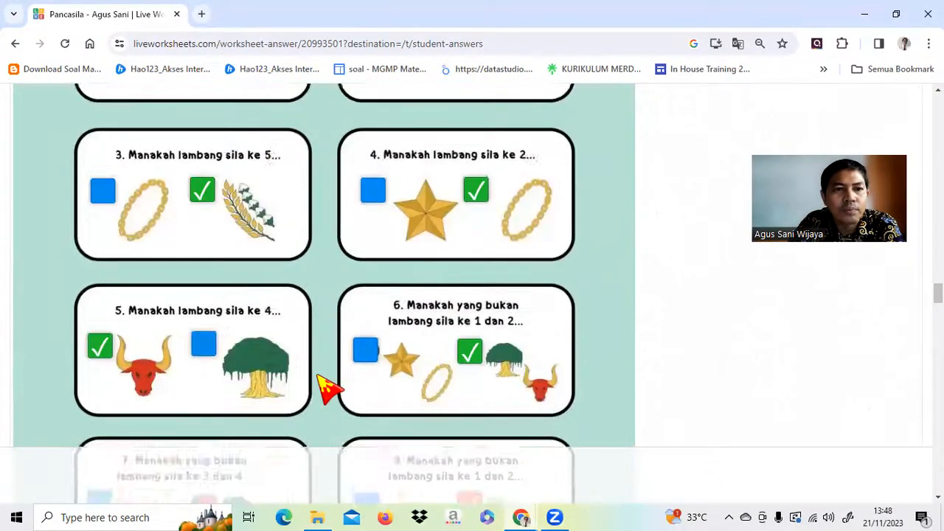
{"action": "scroll", "coordinate": [326, 389], "scroll_direction": "down", "scroll_amount": 3}
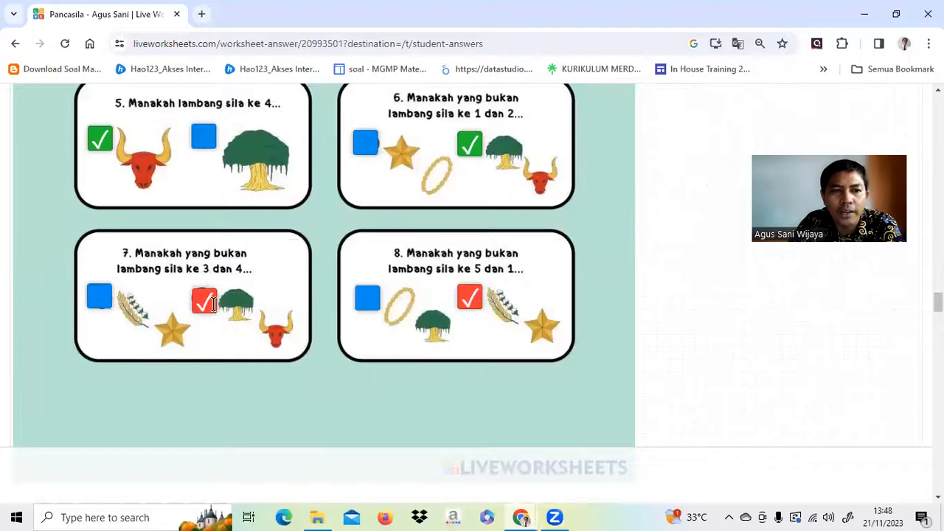
{"action": "scroll", "coordinate": [295, 301], "scroll_direction": "down", "scroll_amount": 8}
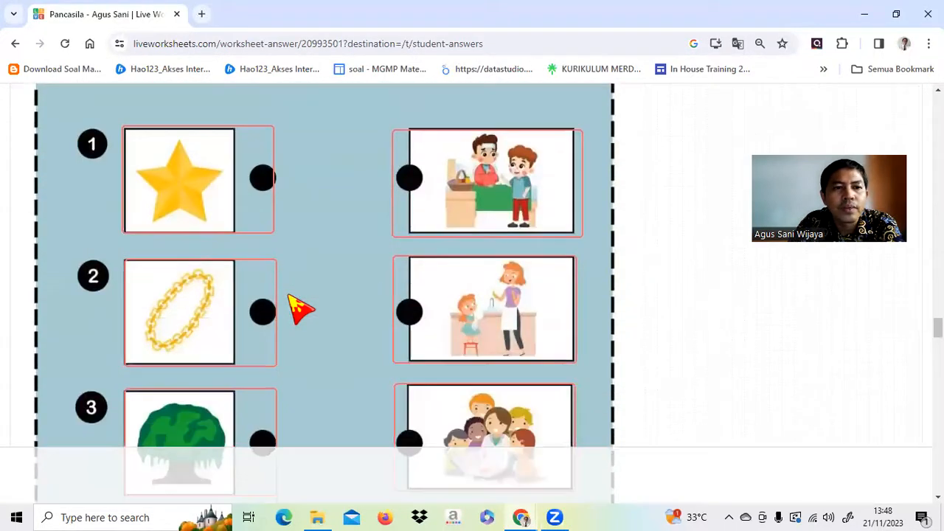
{"action": "scroll", "coordinate": [411, 335], "scroll_direction": "down", "scroll_amount": 6}
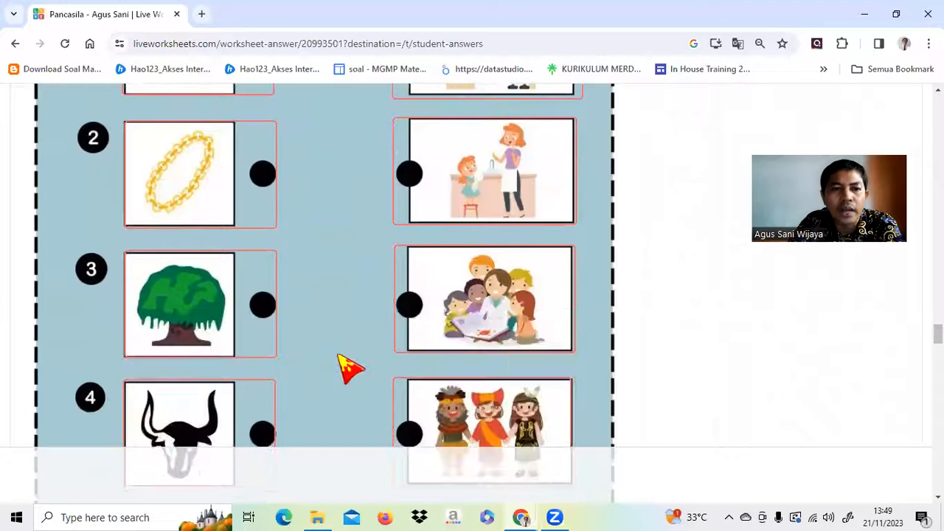
{"action": "scroll", "coordinate": [304, 310], "scroll_direction": "down", "scroll_amount": 9}
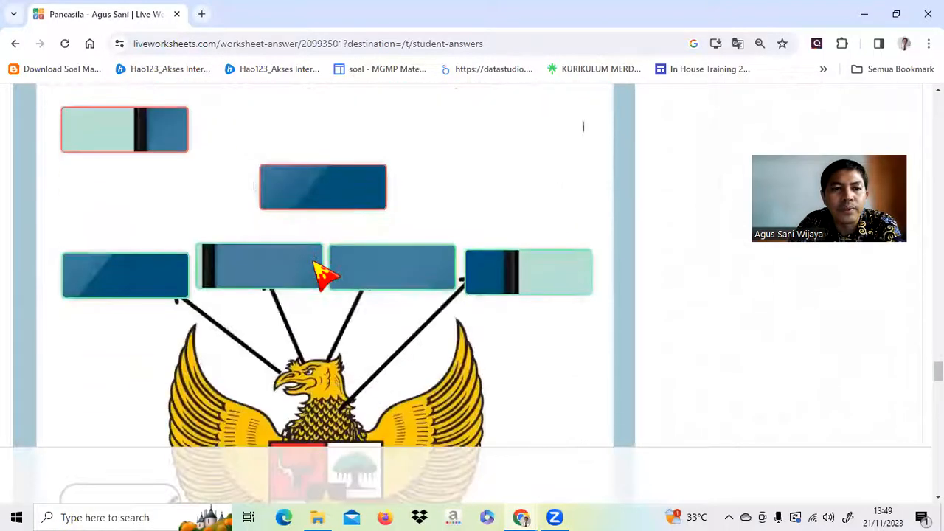
{"action": "scroll", "coordinate": [318, 267], "scroll_direction": "down", "scroll_amount": 4}
{"action": "scroll", "coordinate": [319, 267], "scroll_direction": "up", "scroll_amount": 13}
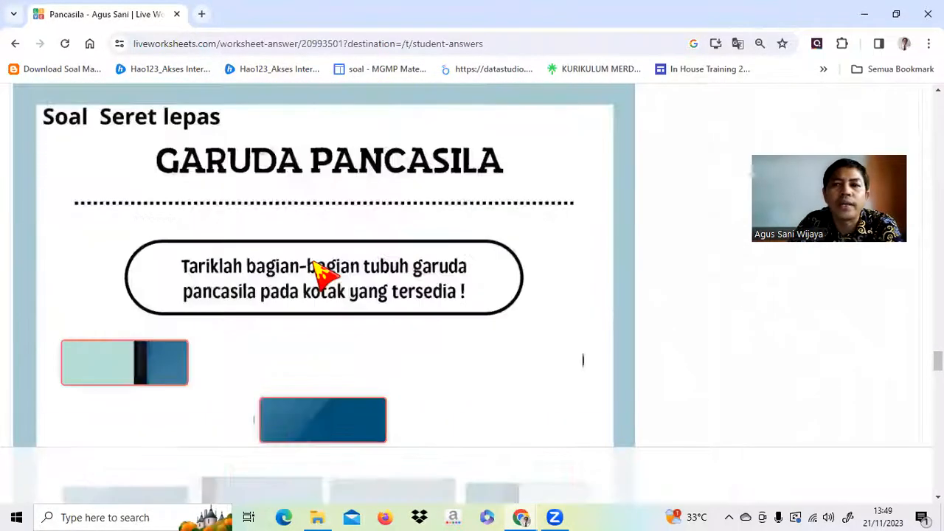
{"action": "scroll", "coordinate": [314, 263], "scroll_direction": "up", "scroll_amount": 20}
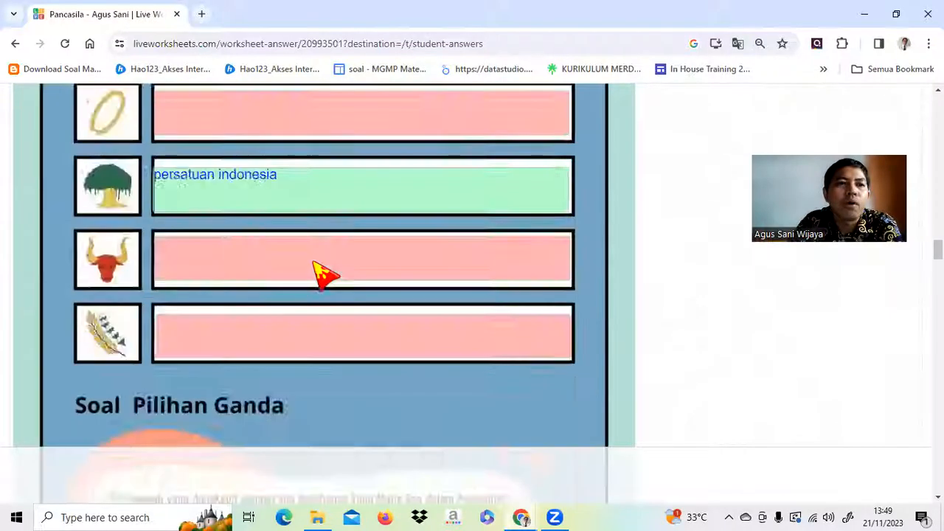
{"action": "scroll", "coordinate": [315, 263], "scroll_direction": "up", "scroll_amount": 20}
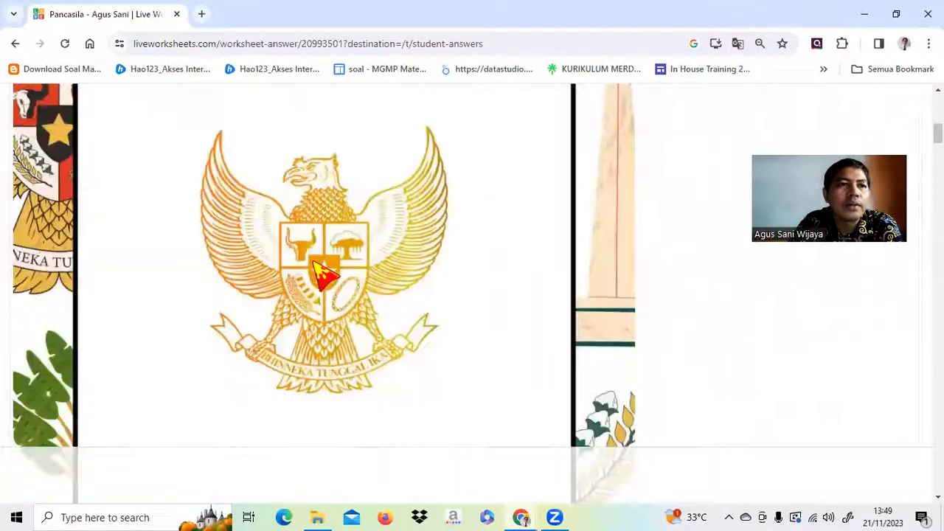
{"action": "scroll", "coordinate": [319, 270], "scroll_direction": "up", "scroll_amount": 3}
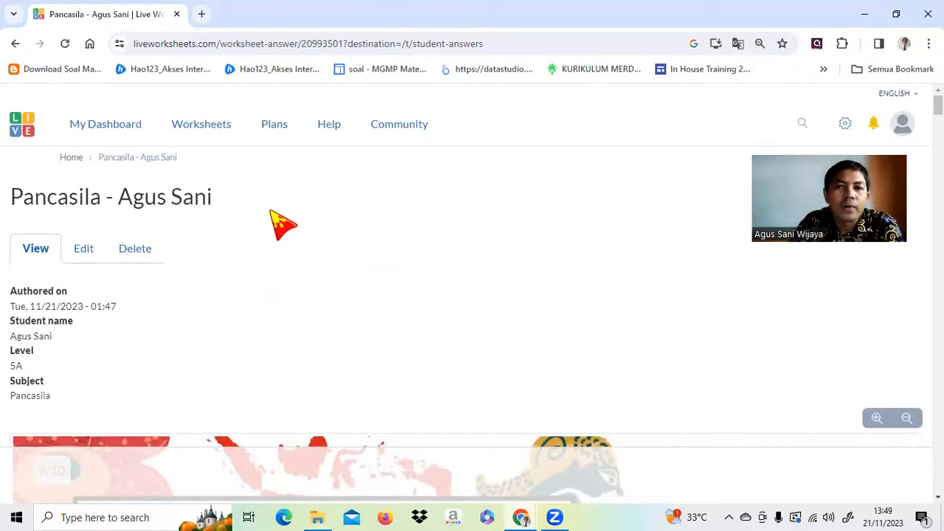
In the answer's Edit form, replace the Result value 7,1 with 8 and save.
{"action": "left_click", "coordinate": [83, 250]}
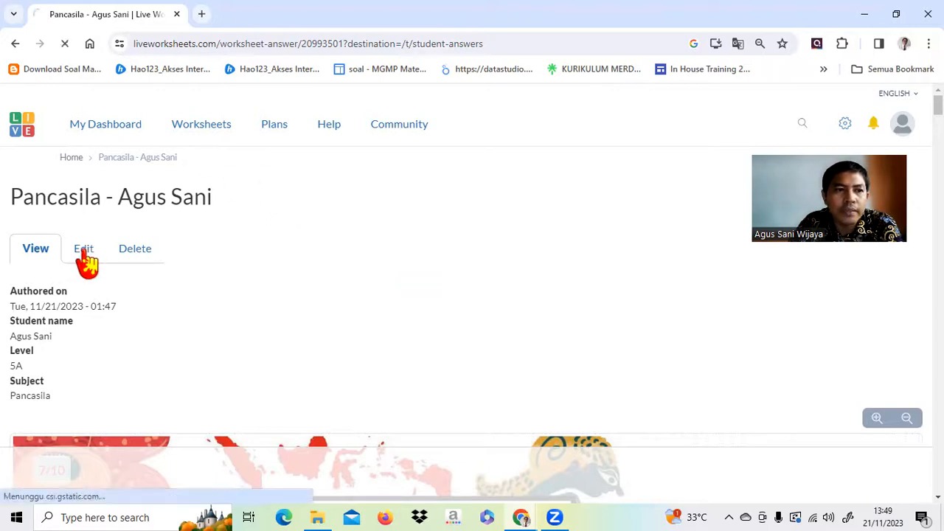
{"action": "scroll", "coordinate": [213, 261], "scroll_direction": "down", "scroll_amount": 3}
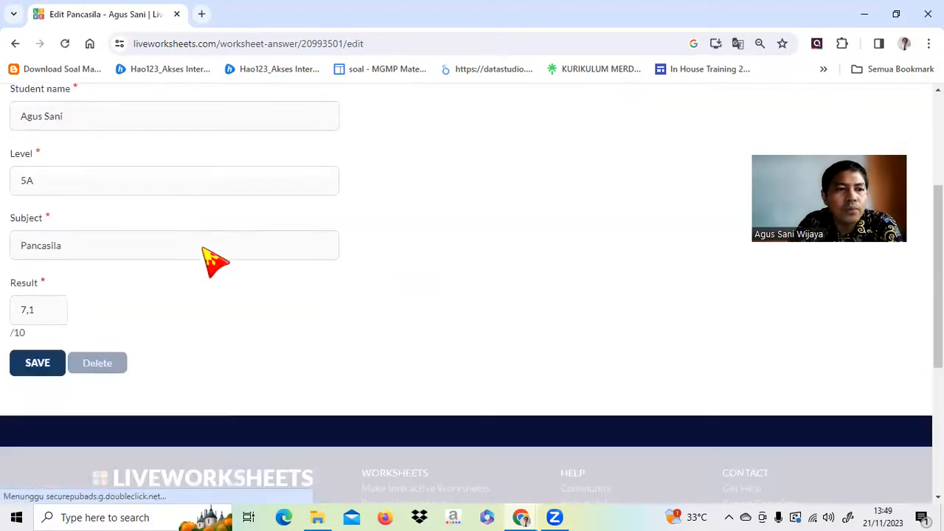
{"action": "left_click", "coordinate": [51, 306]}
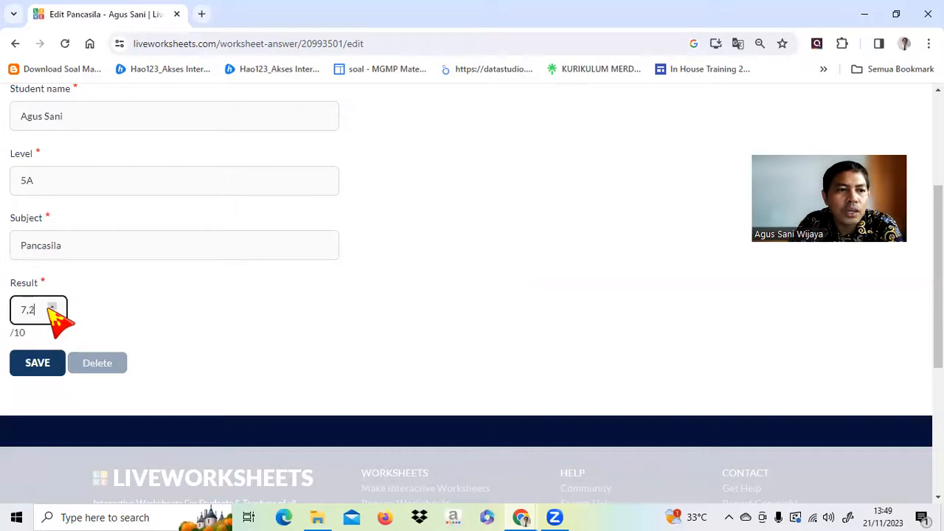
{"action": "left_click_drag", "start_coordinate": [40, 309], "coordinate": [6, 314]}
{"action": "type", "text": "8"}
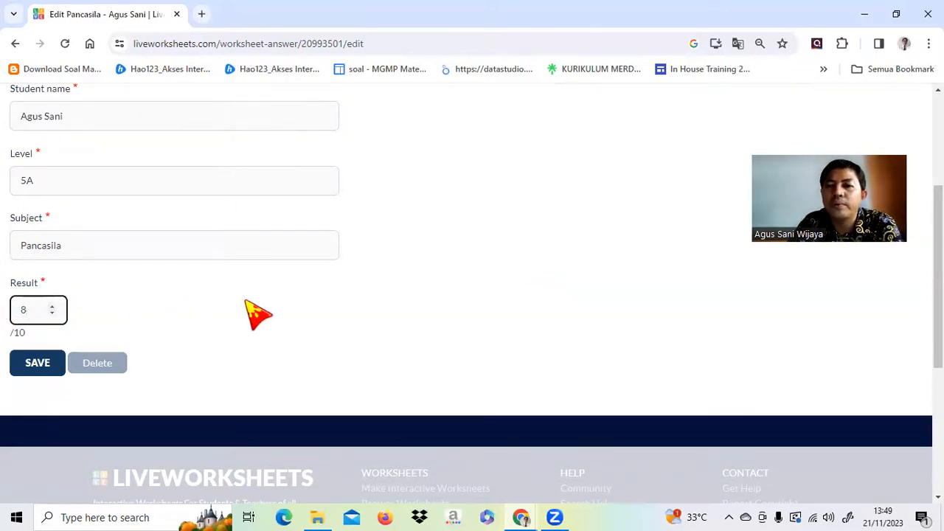
{"action": "left_click", "coordinate": [38, 369]}
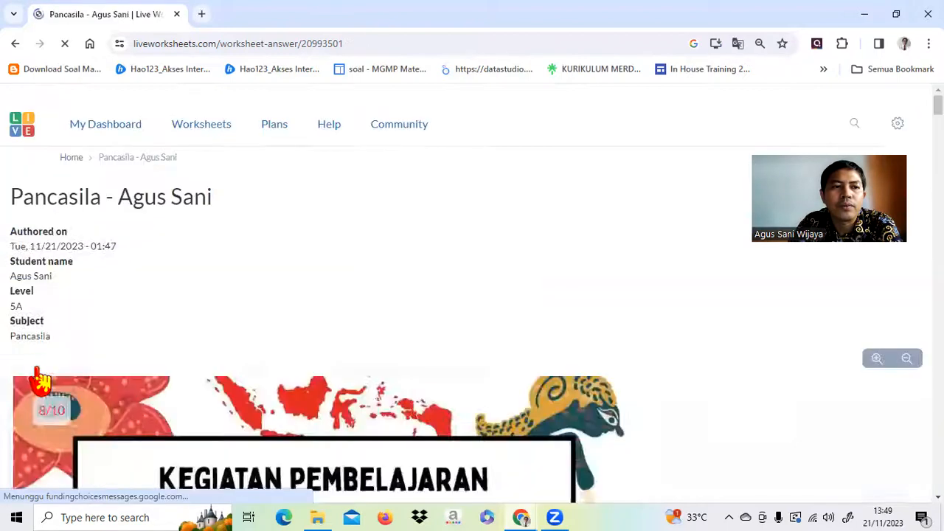
Scroll the reloaded answer page to check the 'has been updated' banner and the 8/10 score.
{"action": "scroll", "coordinate": [181, 274], "scroll_direction": "down", "scroll_amount": 4}
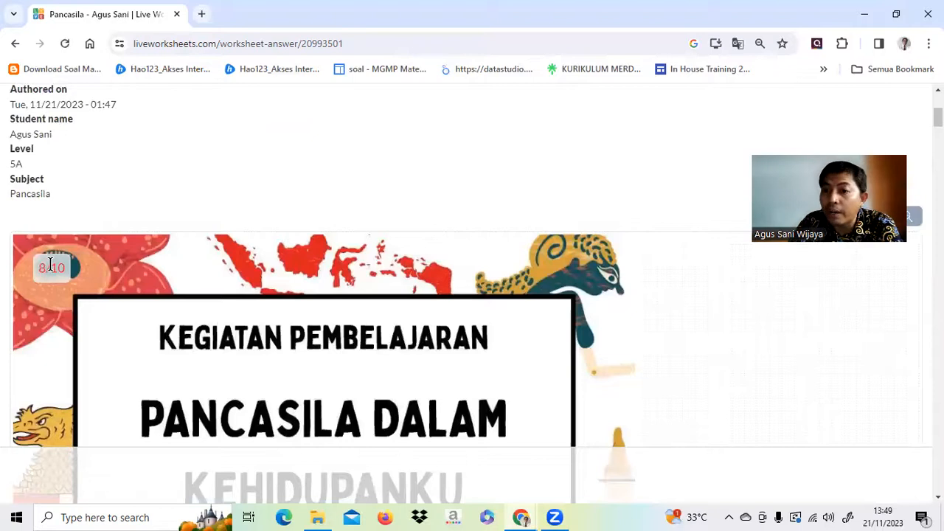
{"action": "scroll", "coordinate": [100, 184], "scroll_direction": "up", "scroll_amount": 5}
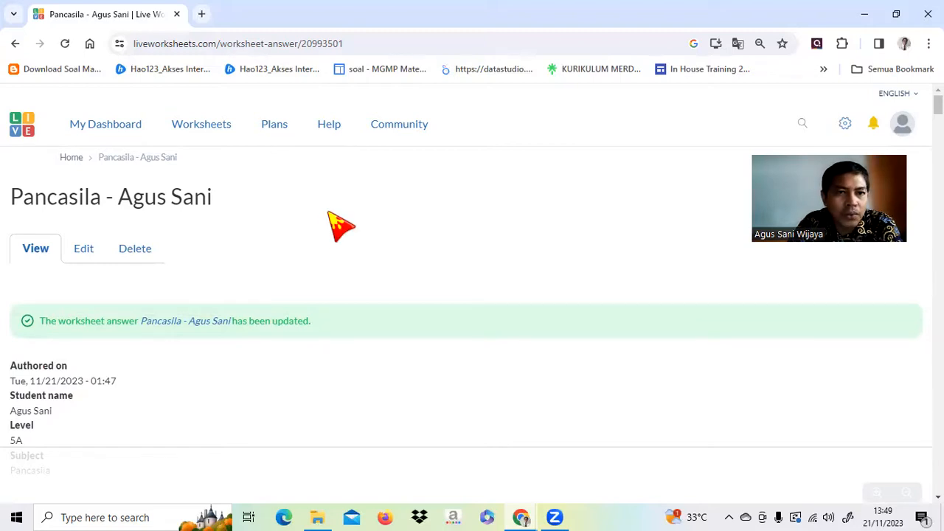
{"action": "scroll", "coordinate": [339, 224], "scroll_direction": "down", "scroll_amount": 5}
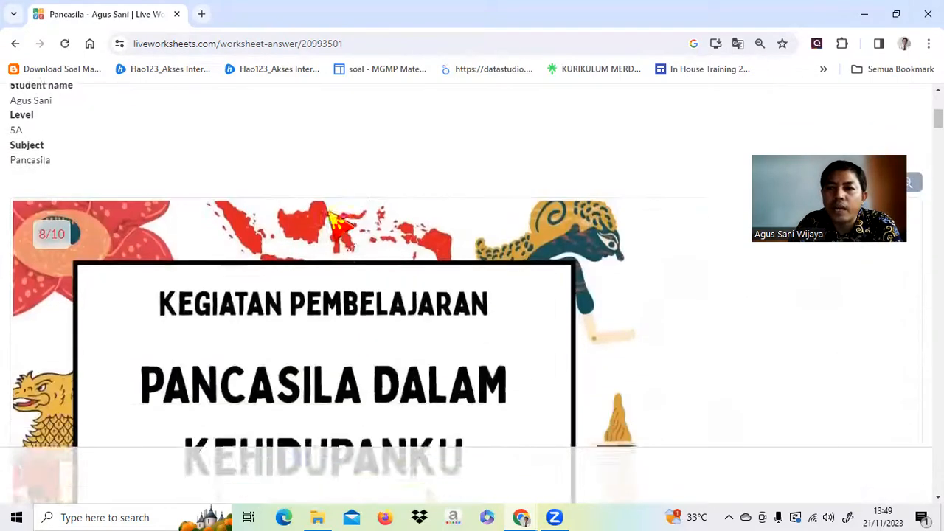
{"action": "scroll", "coordinate": [339, 225], "scroll_direction": "up", "scroll_amount": 2}
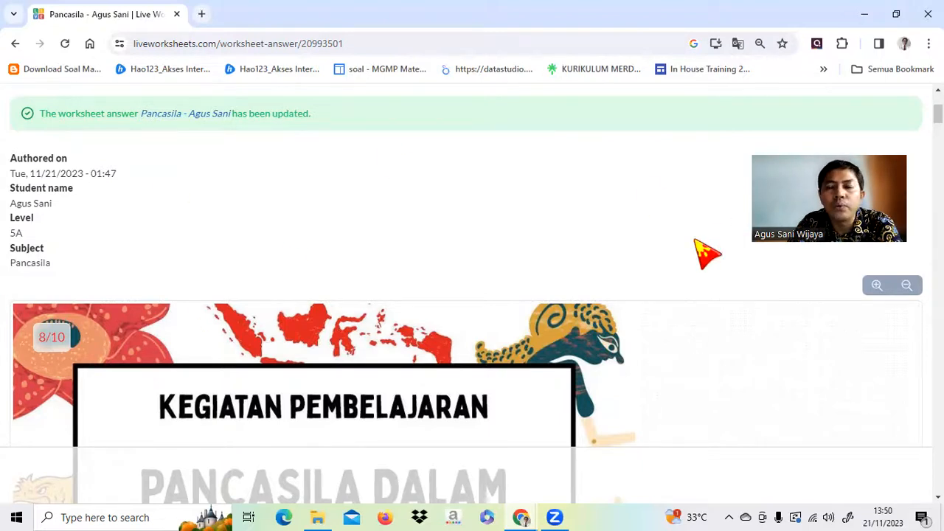
{"action": "scroll", "coordinate": [649, 243], "scroll_direction": "up", "scroll_amount": 3}
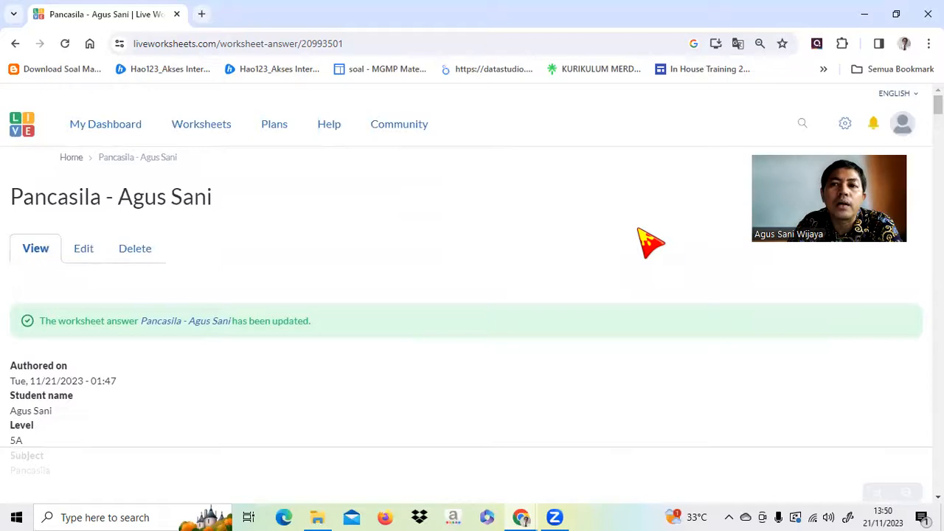